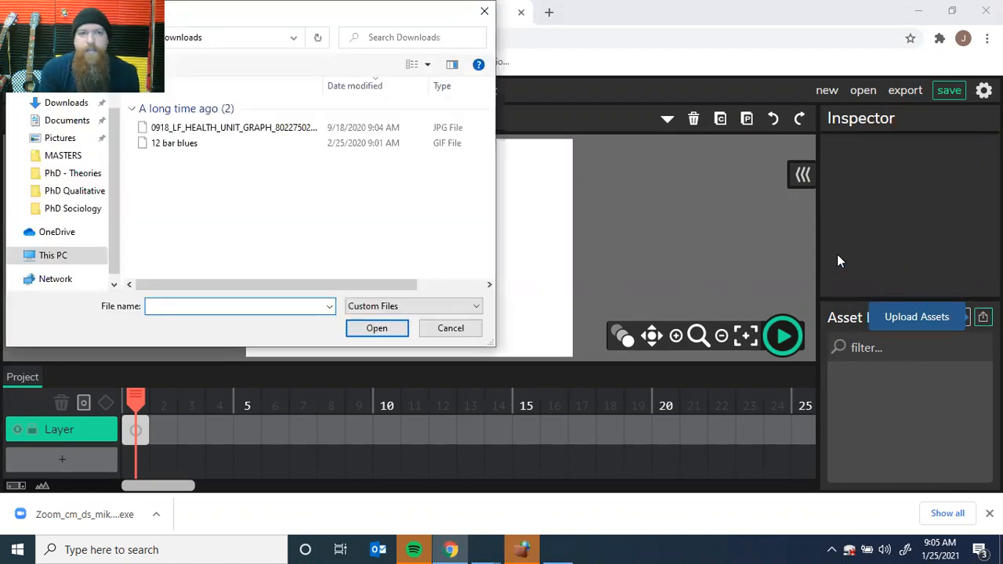
- Import the sound file 5071524243963904.wav from the Downloads folder into the asset library
left_click(66, 107)
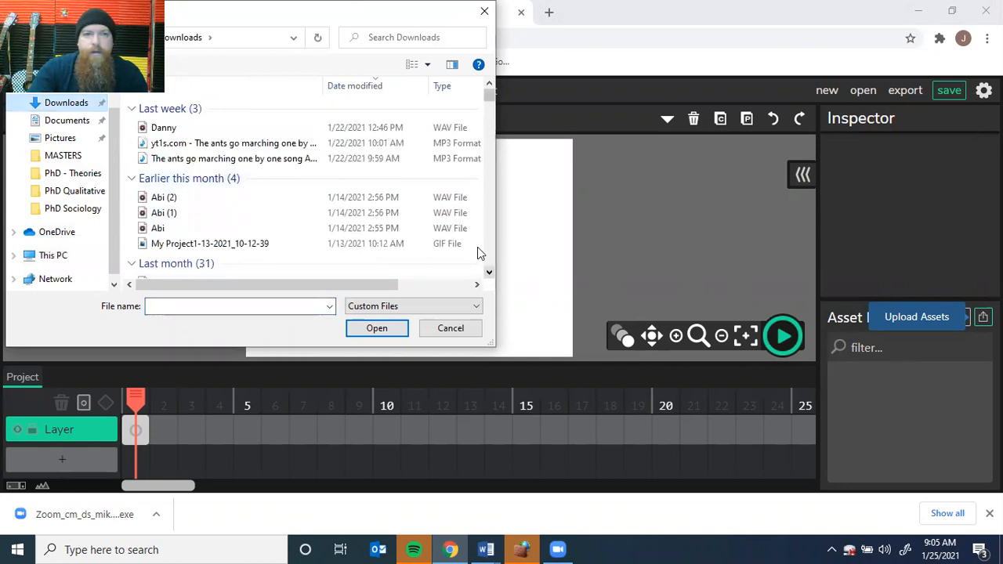
left_click(489, 273)
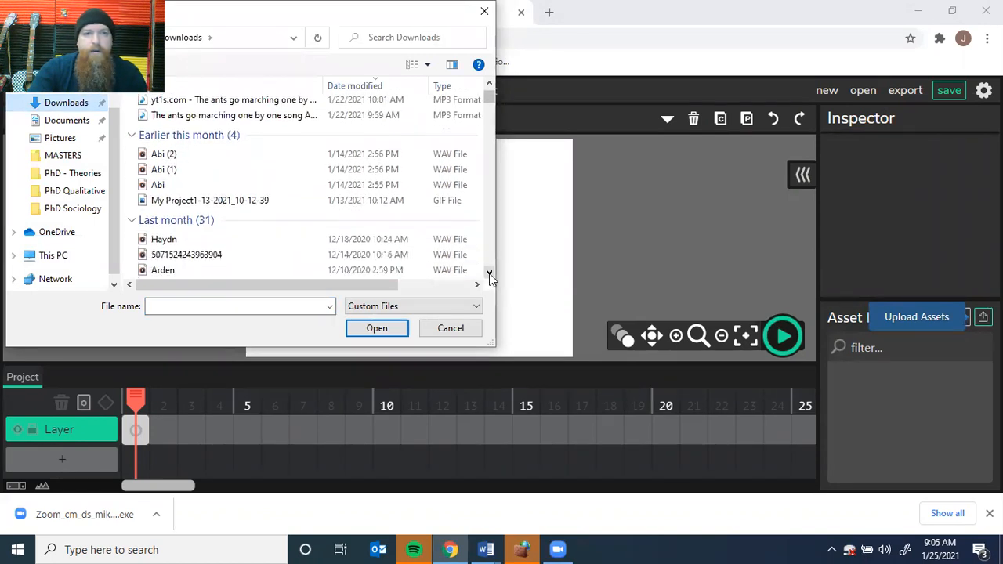
left_click(489, 272)
left_click(206, 225)
left_click(370, 329)
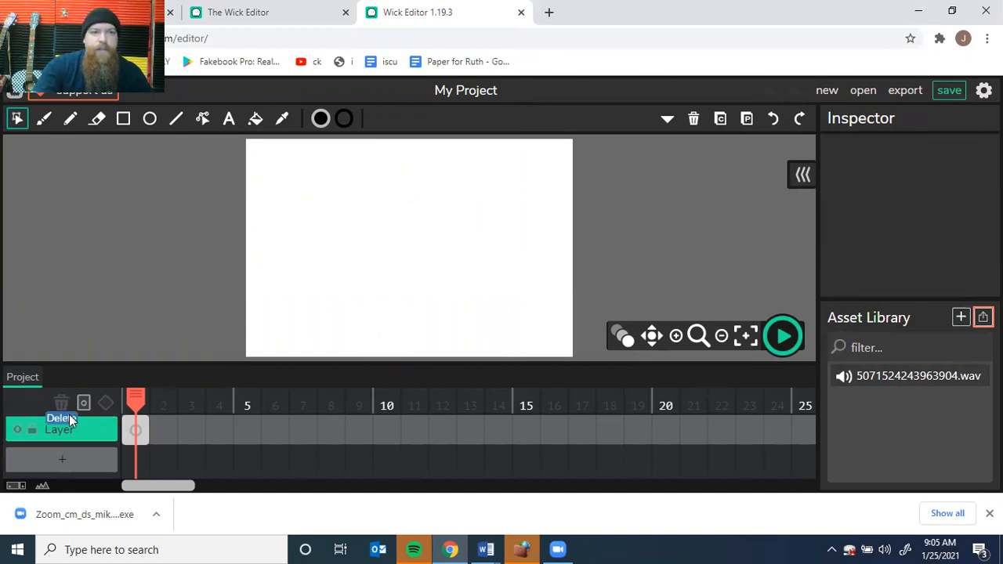
- Extend the first layer's frame to a length of 4 and add the imported WAV sound to it
mouse_move(147, 431)
left_mouse_down()
mouse_move(246, 430)
mouse_move(157, 433)
left_mouse_up()
left_click(153, 432)
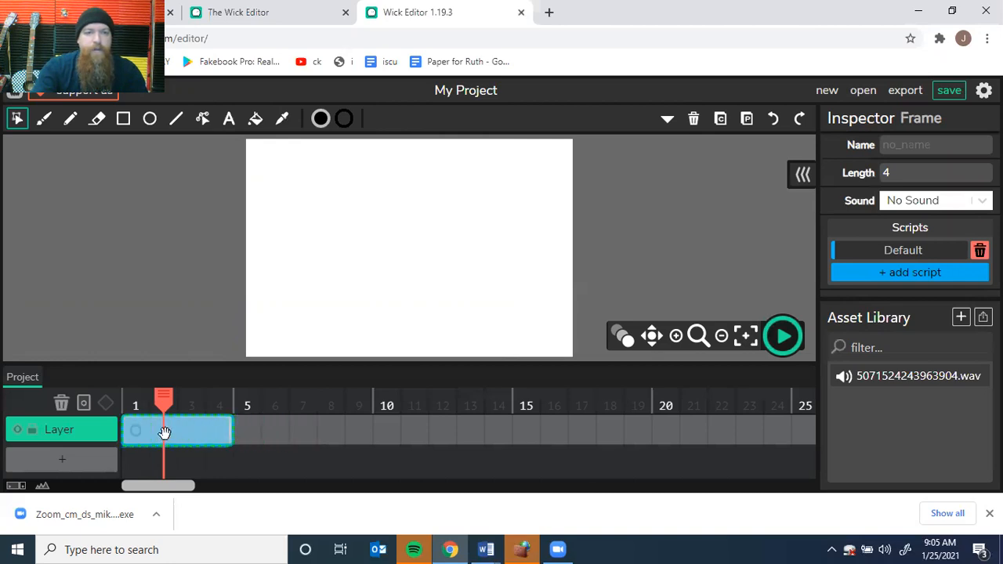
left_click(229, 430)
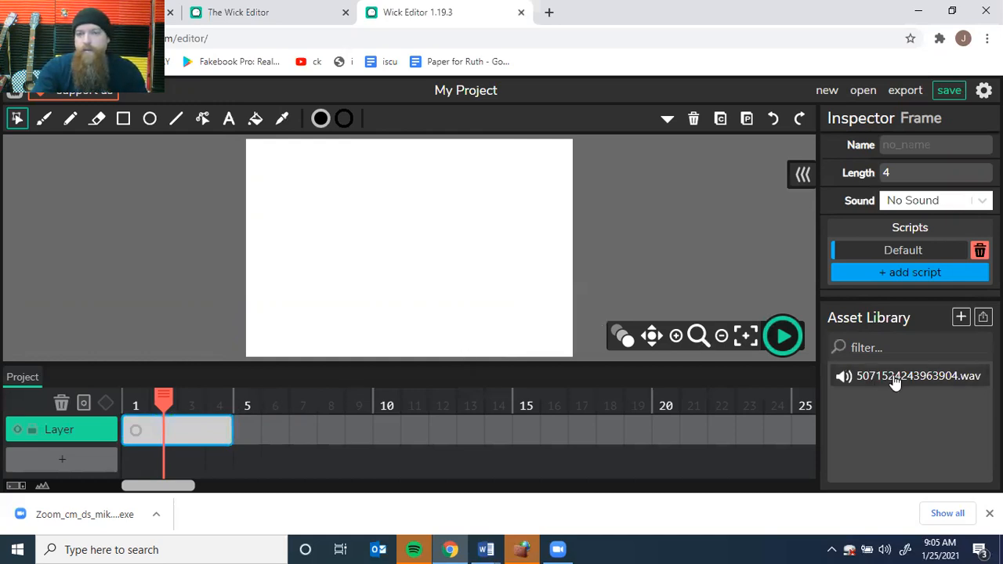
left_click_drag(893, 382, 227, 437)
left_click(188, 433)
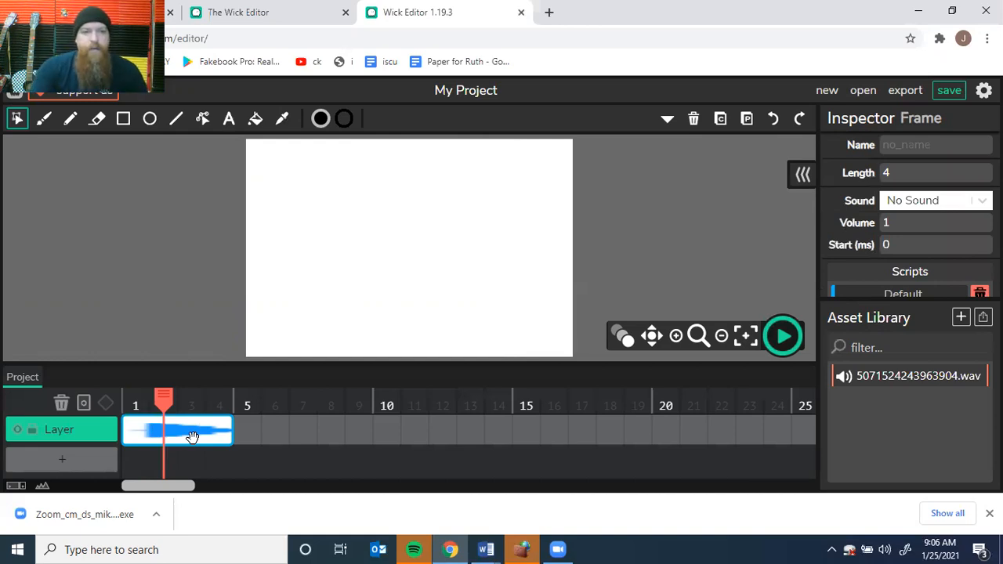
- Extend the sound frame to a length of 14 and return the playhead to frame 1
mouse_move(233, 431)
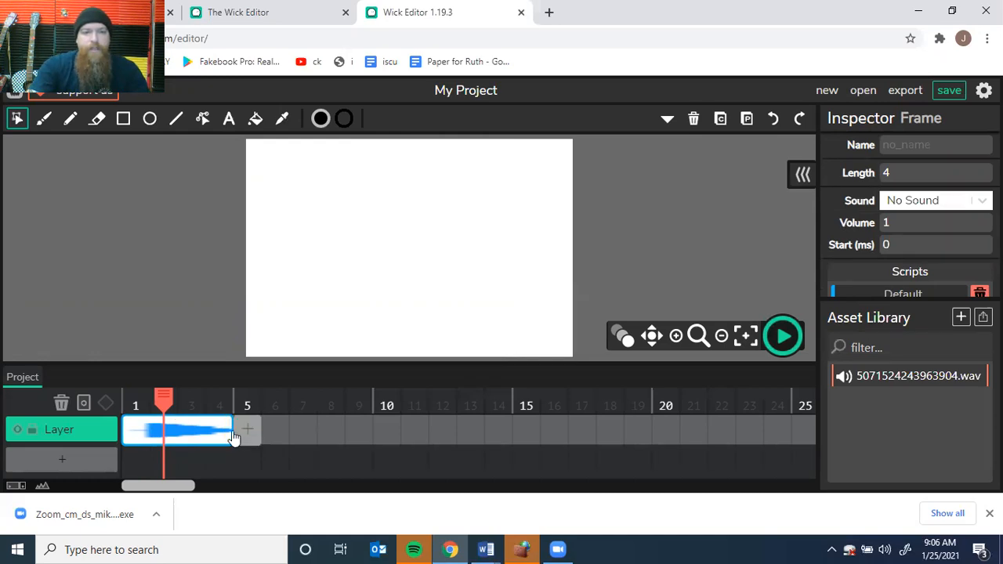
left_click_drag(336, 432, 510, 428)
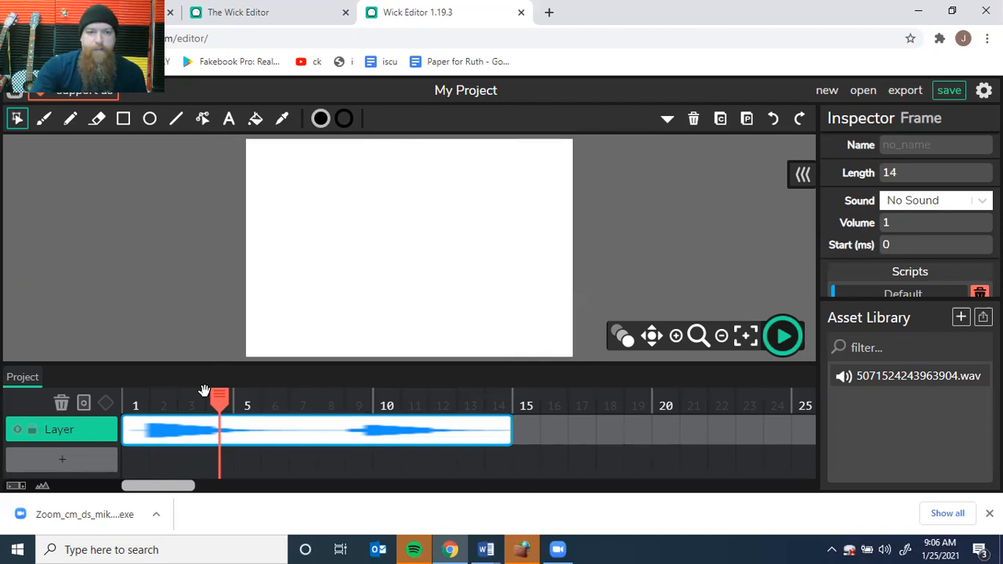
left_click(138, 400)
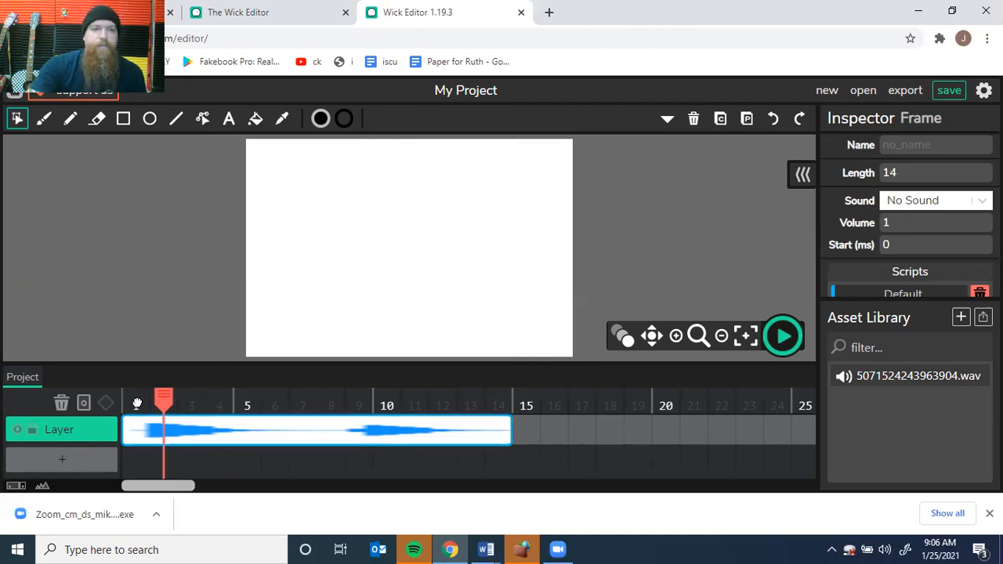
left_click(173, 433)
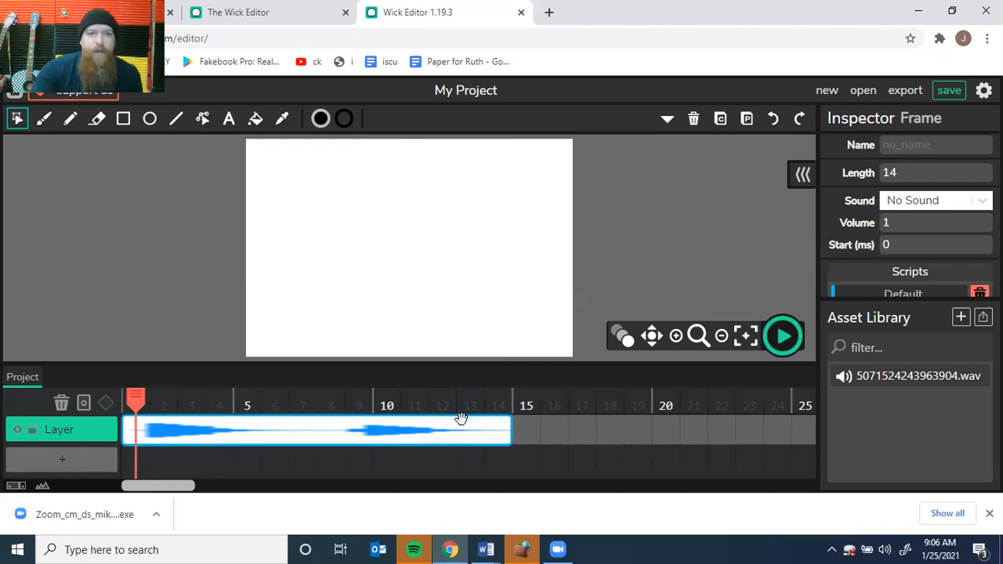
- Add two new layers below the sound layer
left_click(67, 462)
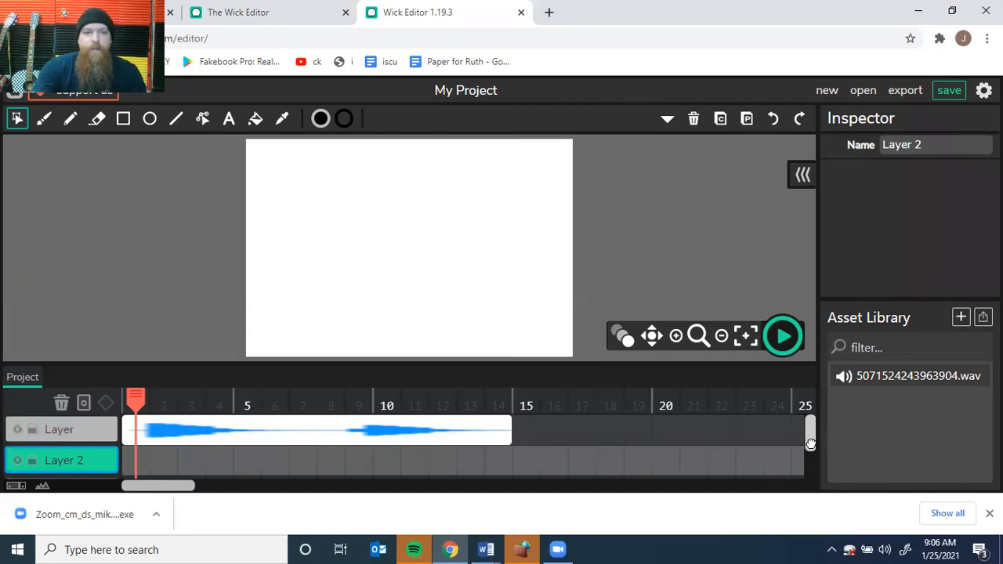
scroll(811, 446, "down", 2)
left_click(72, 444)
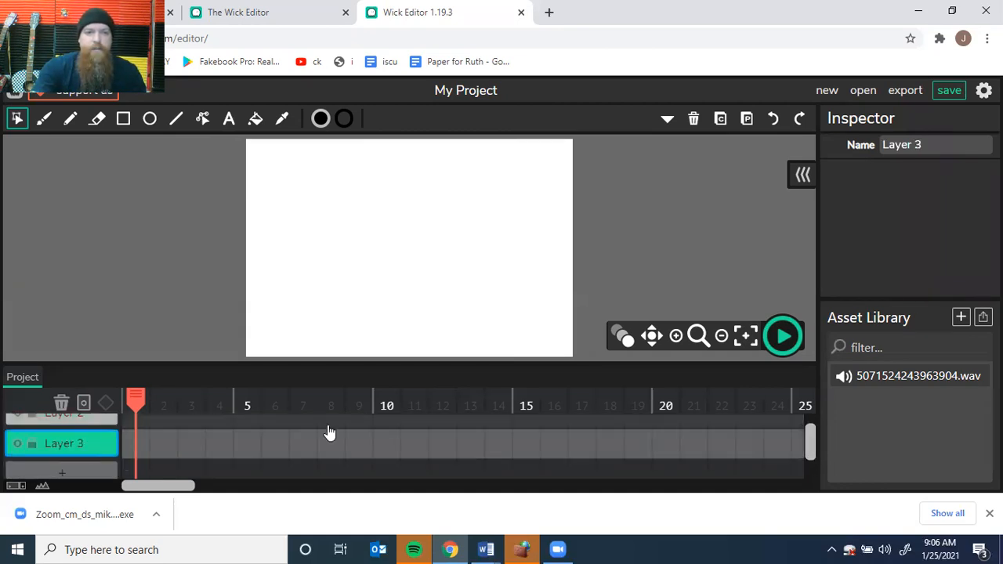
left_click_drag(812, 445, 811, 434)
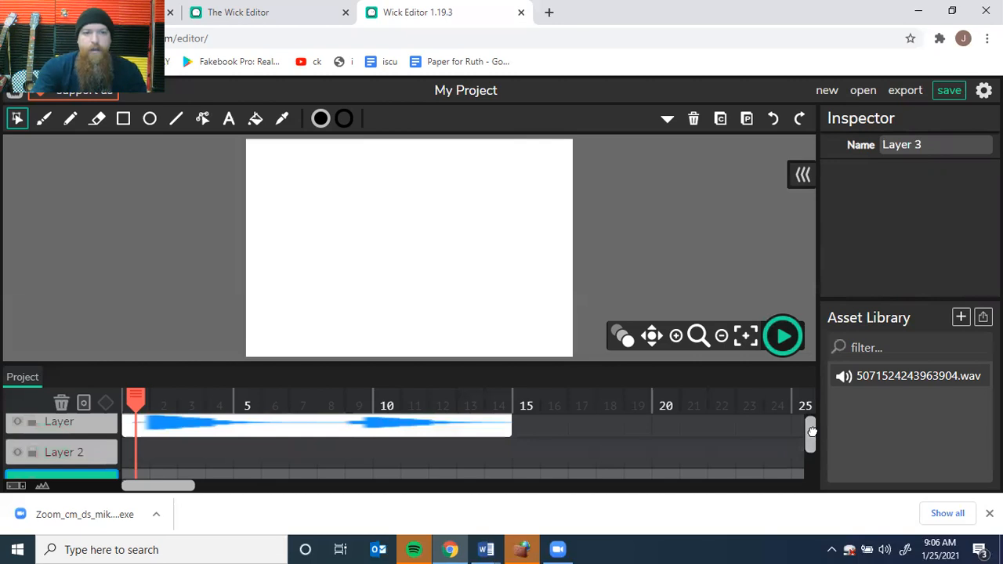
scroll(261, 442, "up", 1)
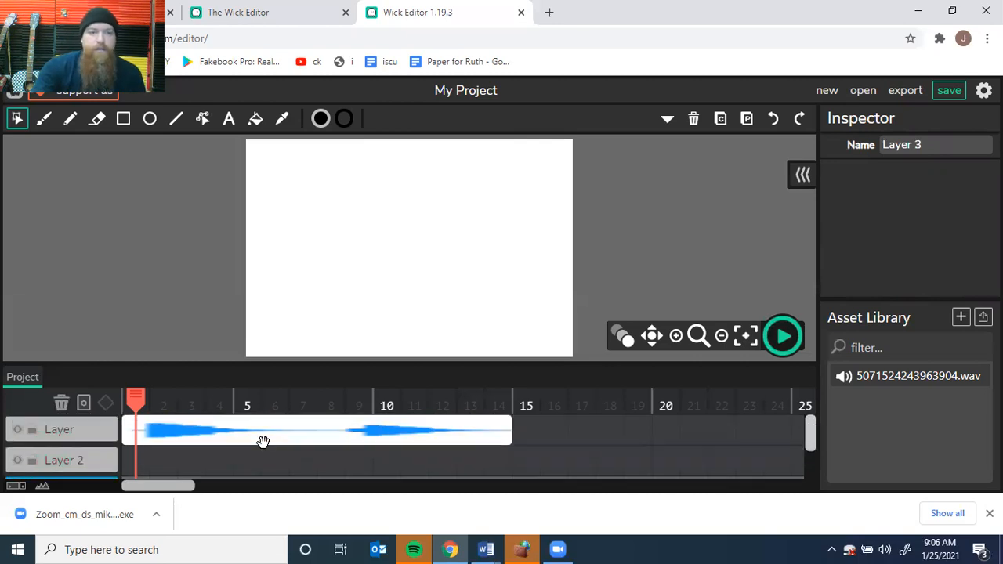
- Create three consecutive blank frames on Layer 2, spanning 1–4, 5–9 and 10–14
left_click(137, 454)
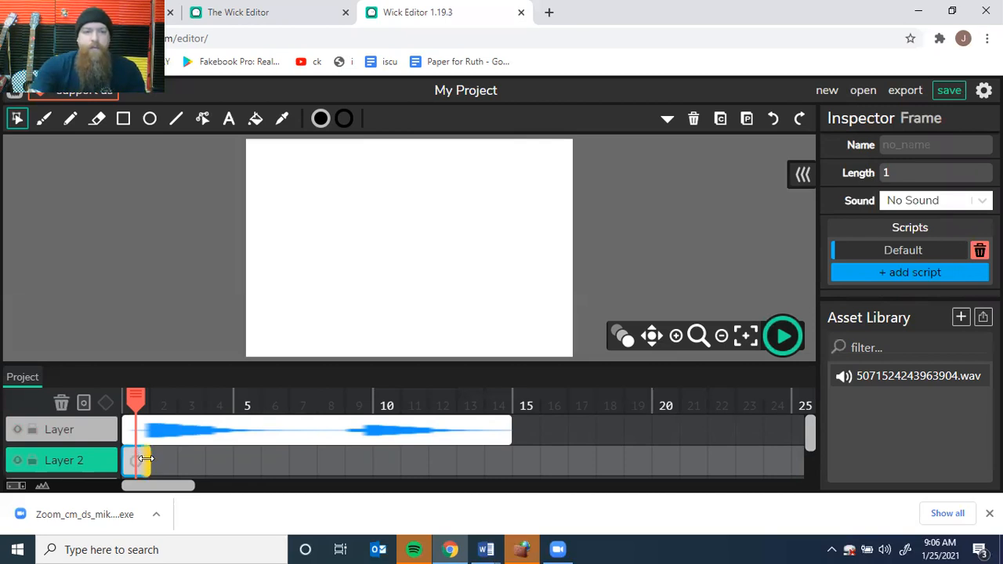
left_click_drag(147, 462, 371, 464)
left_click(248, 462)
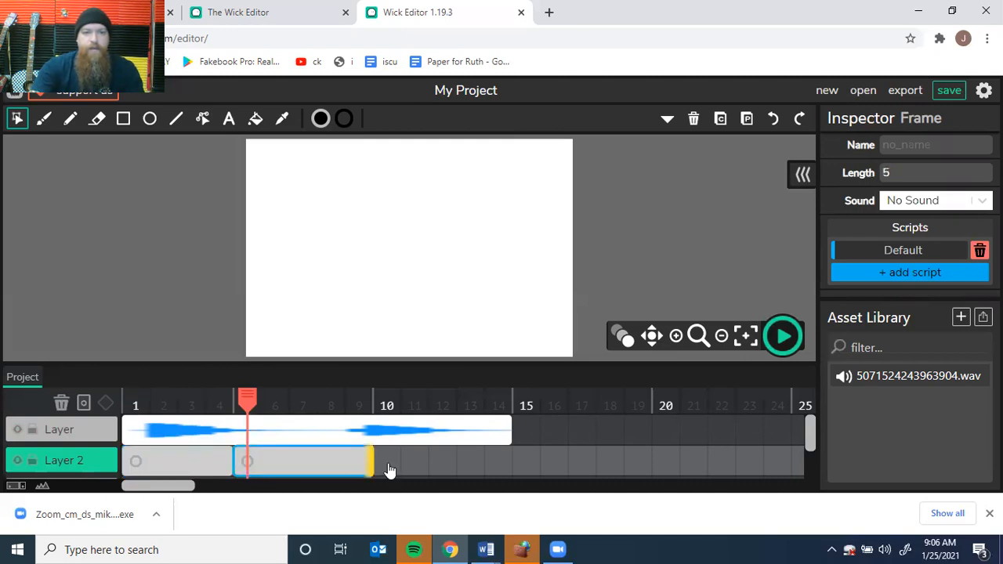
left_click(492, 463)
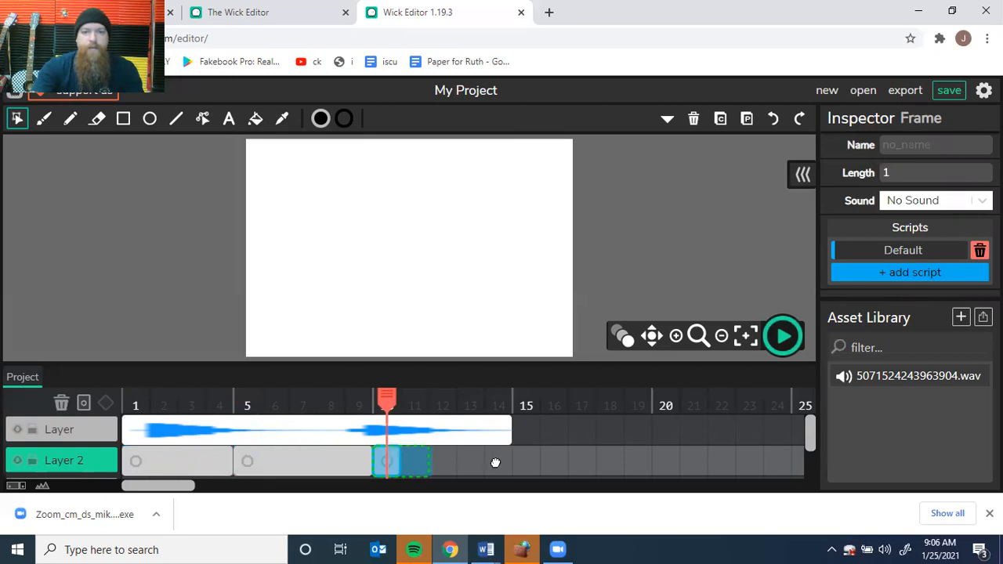
left_click_drag(500, 462, 499, 462)
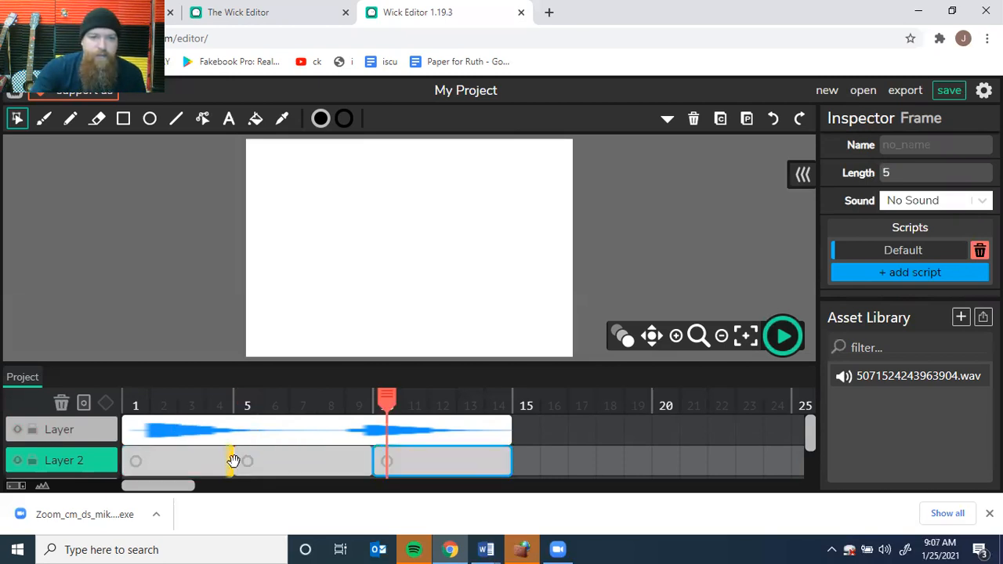
- Brush an X, a triangle, a circle and a vertical line in a row on Layer 2's first frame
left_click(190, 462)
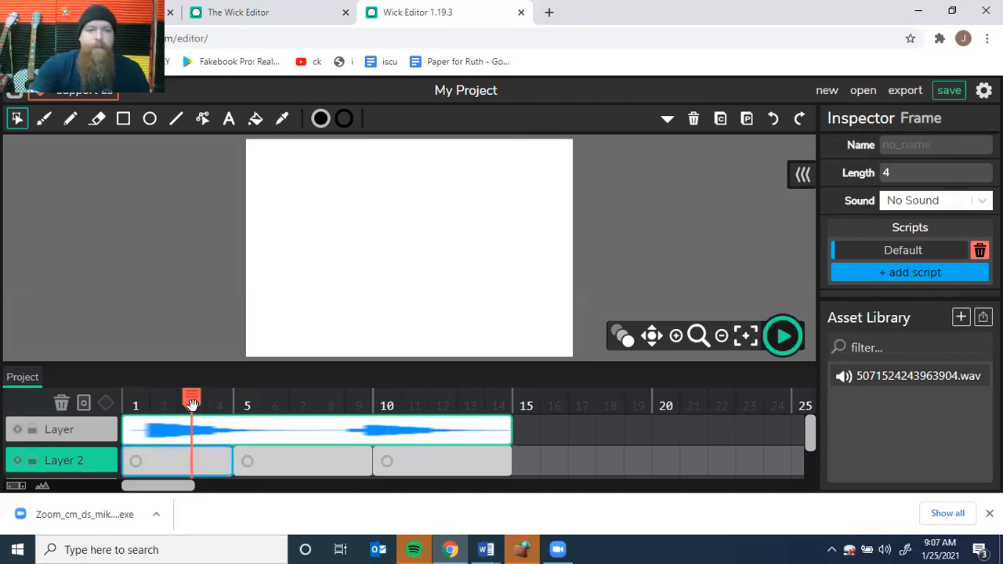
left_click_drag(190, 402, 163, 401)
left_click(124, 400)
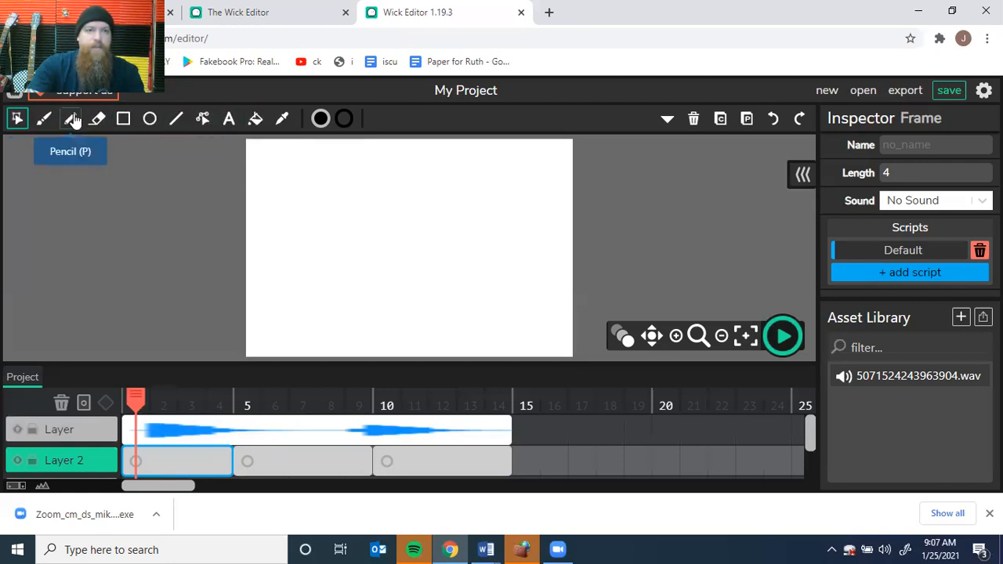
left_click(46, 118)
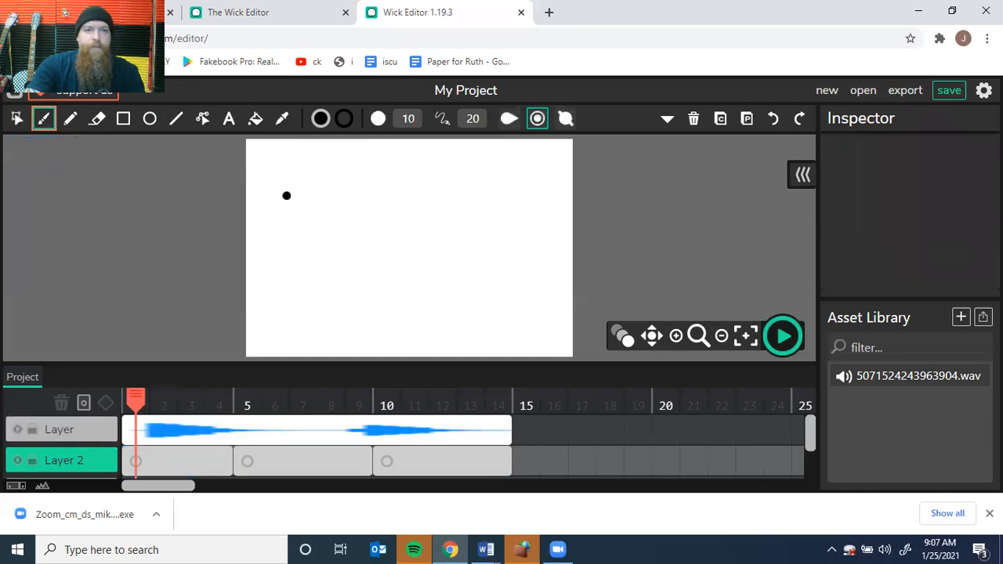
mouse_move(289, 262)
left_mouse_down()
mouse_move(313, 301)
mouse_move(320, 258)
left_mouse_up()
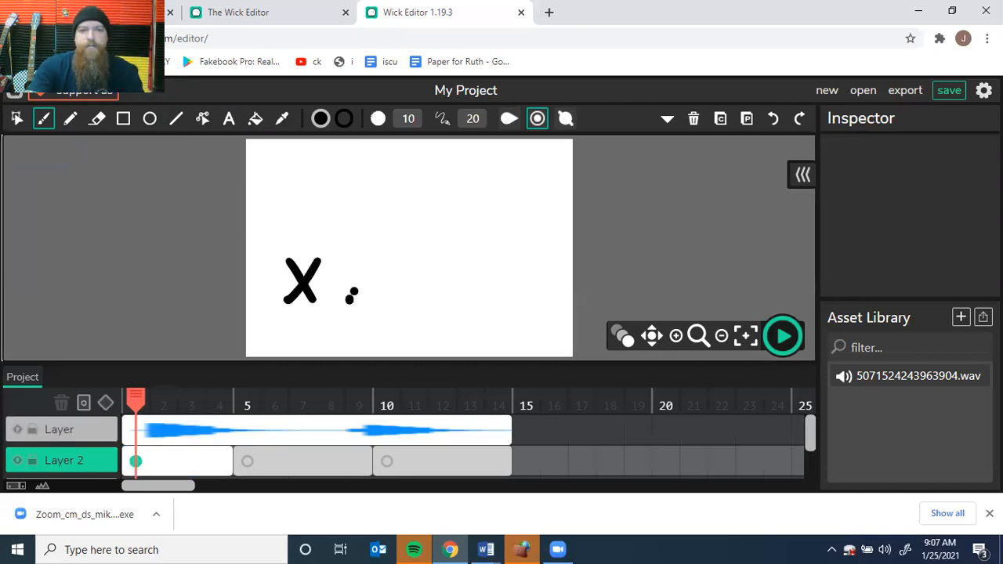
mouse_move(364, 274)
left_mouse_down()
mouse_move(370, 255)
mouse_move(399, 303)
mouse_move(356, 301)
left_mouse_up()
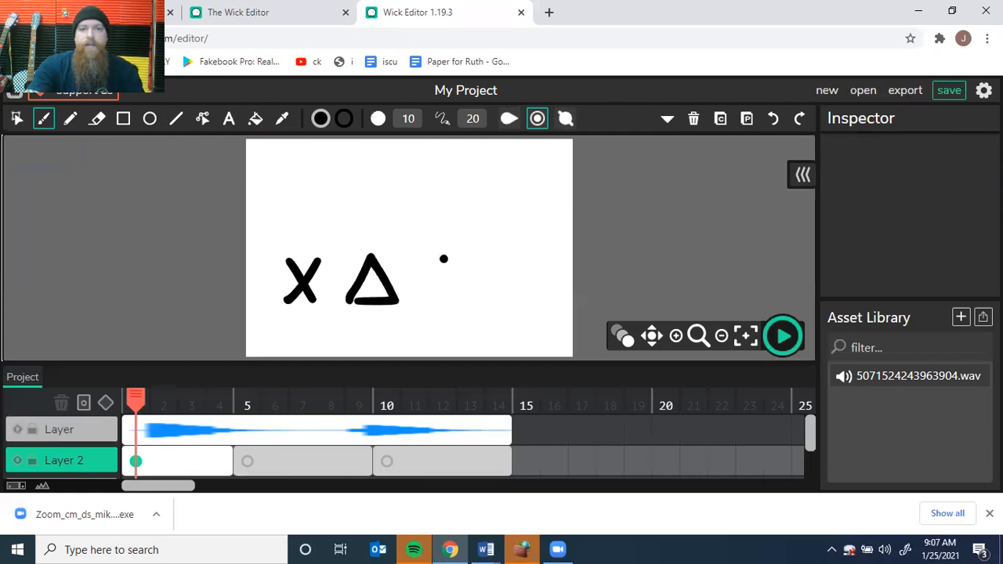
mouse_move(440, 259)
left_mouse_down()
mouse_move(426, 293)
mouse_move(454, 298)
mouse_move(450, 263)
left_mouse_up()
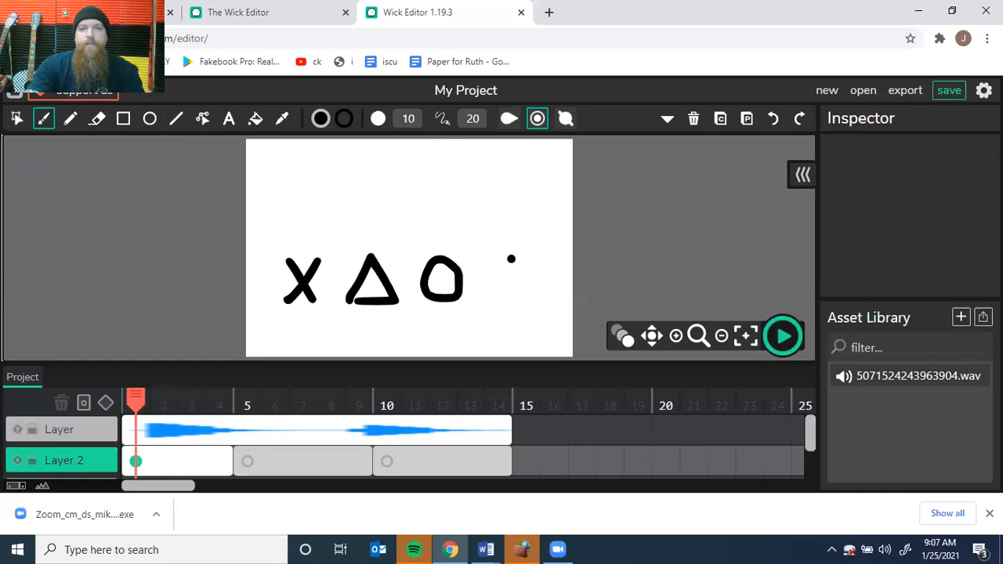
left_click_drag(494, 257, 494, 302)
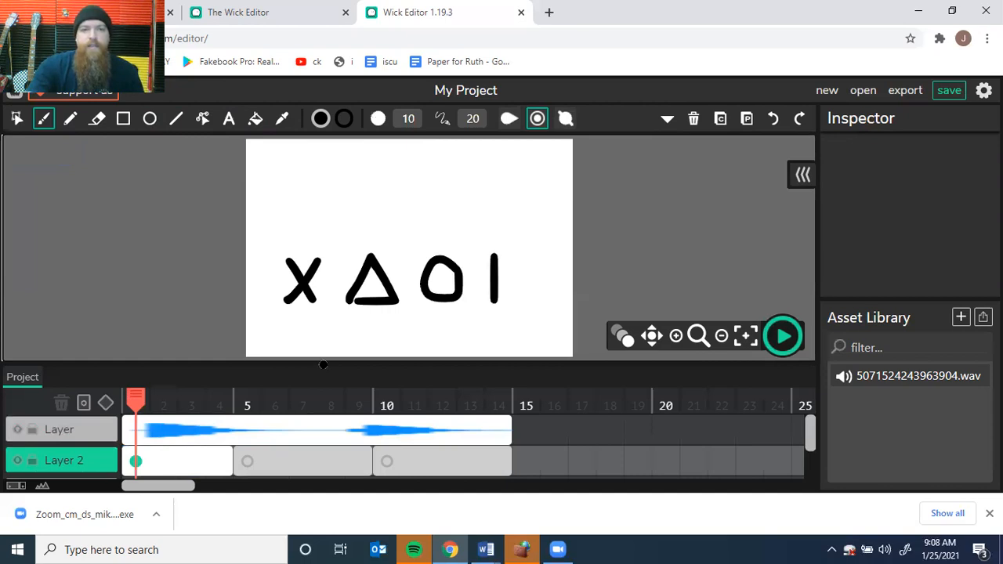
- Move the playhead to frame 5 and turn on onion skinning to show the previous drawing
left_click(148, 463)
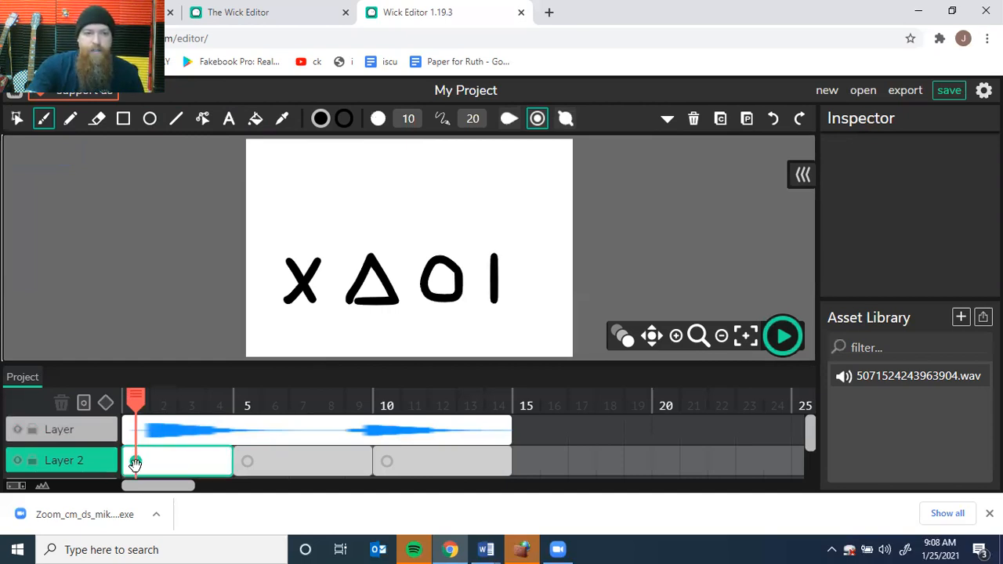
left_click(136, 401)
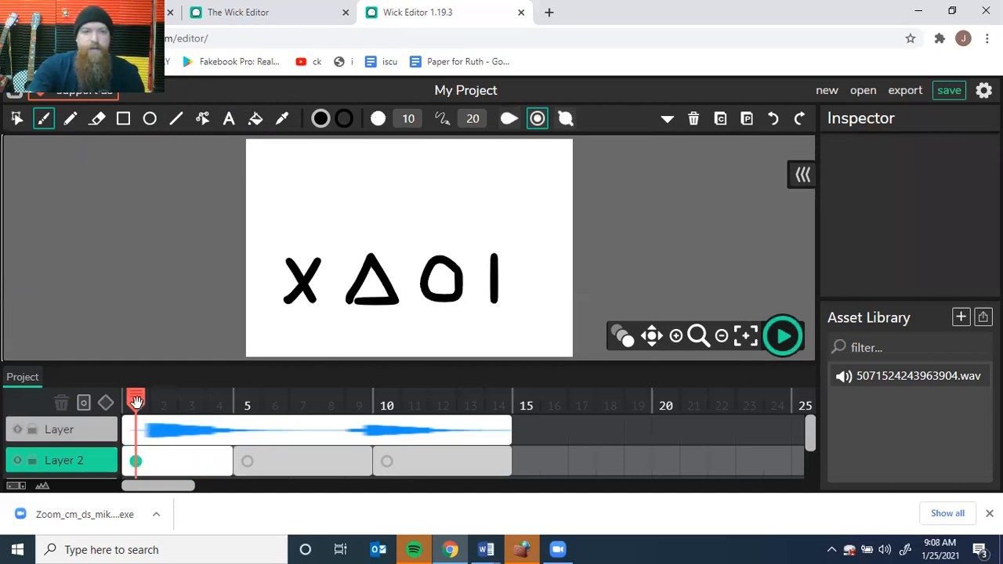
left_click_drag(137, 402, 243, 410)
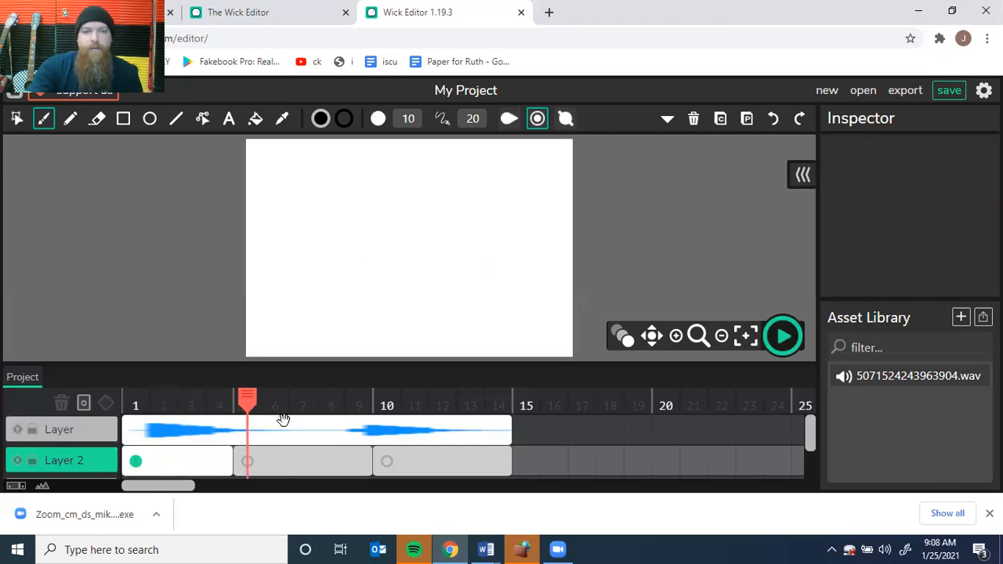
left_click(216, 461)
left_click(571, 381)
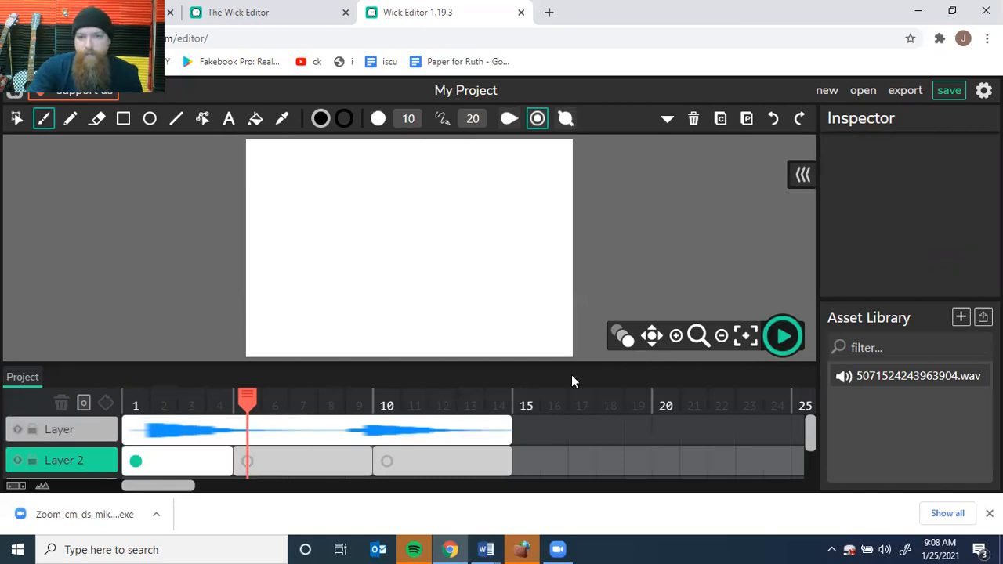
left_click(620, 340)
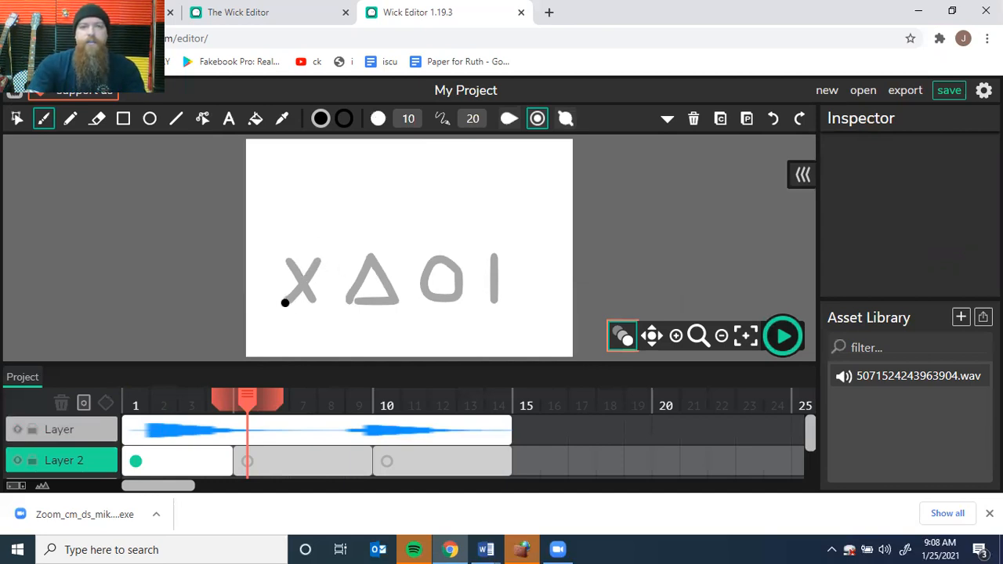
left_click(620, 337)
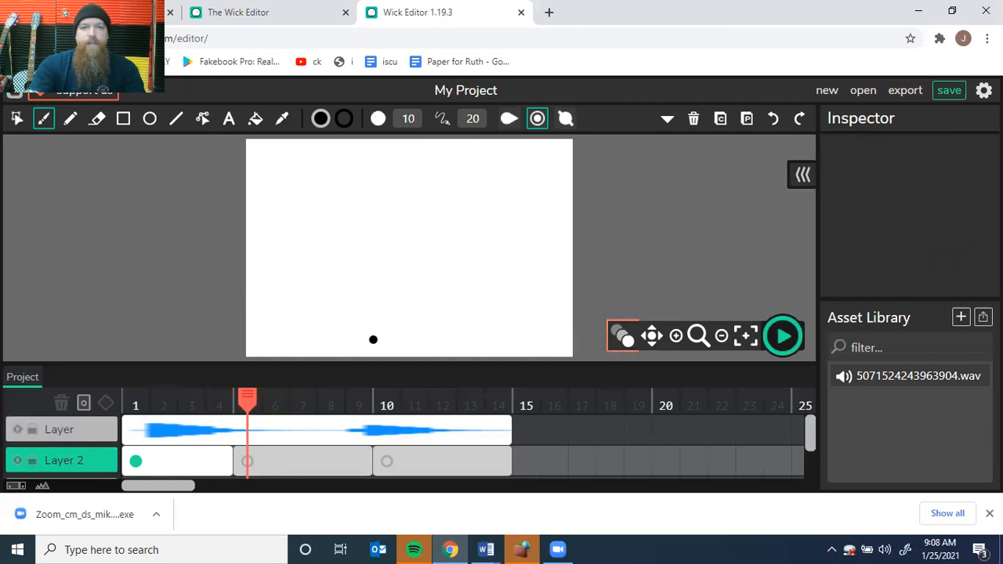
left_click(623, 337)
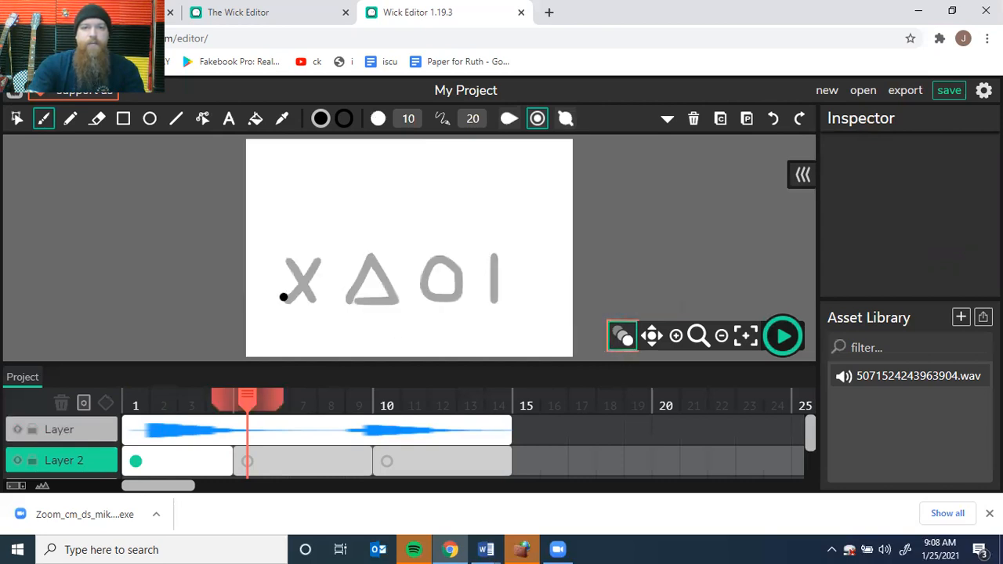
- Brush a triangle, a circle, an oval and another triangle over the onion-skinned shapes on Layer 2's second frame
mouse_move(284, 298)
left_mouse_down()
mouse_move(327, 301)
mouse_move(284, 293)
mouse_move(319, 254)
mouse_move(332, 301)
left_mouse_up()
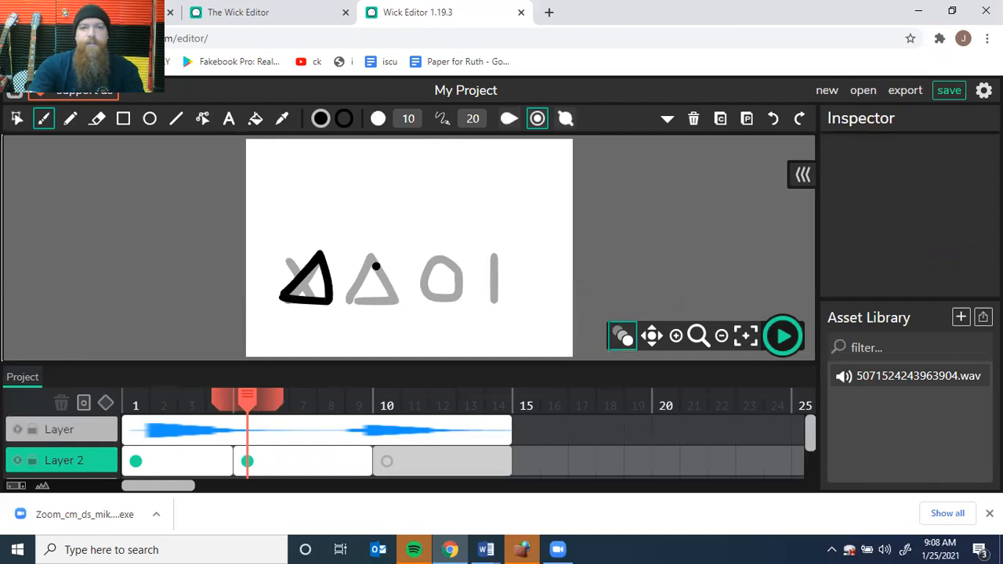
mouse_move(371, 262)
left_mouse_down()
mouse_move(353, 291)
mouse_move(395, 300)
left_mouse_up()
left_click_drag(373, 262, 395, 300)
left_click_drag(448, 265, 454, 299)
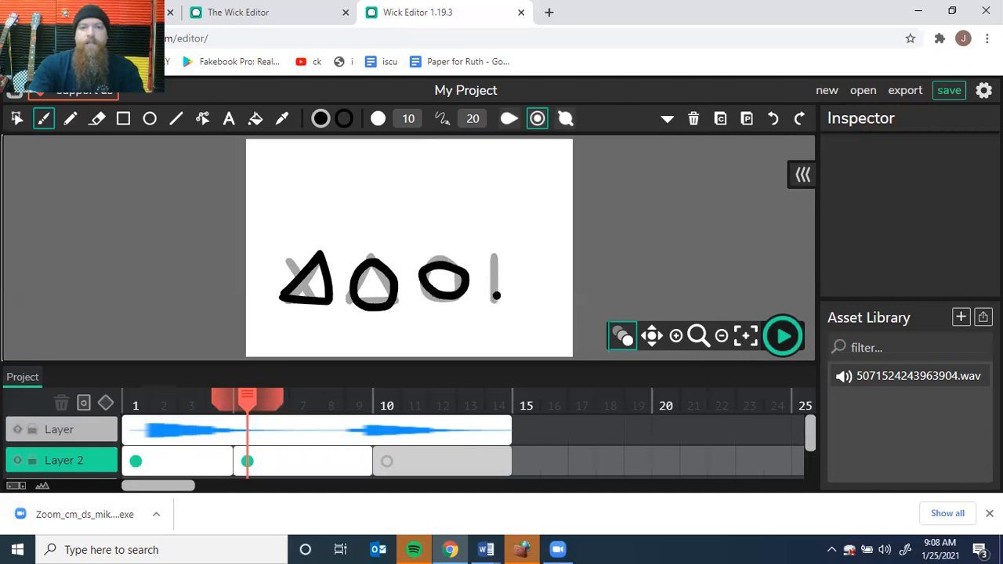
mouse_move(509, 267)
left_mouse_down()
mouse_move(495, 298)
mouse_move(514, 255)
left_mouse_up()
- Brush an X, two vertical lines and another X over the onion-skinned shapes on Layer 2's third frame, starting at frame 10
left_click(383, 470)
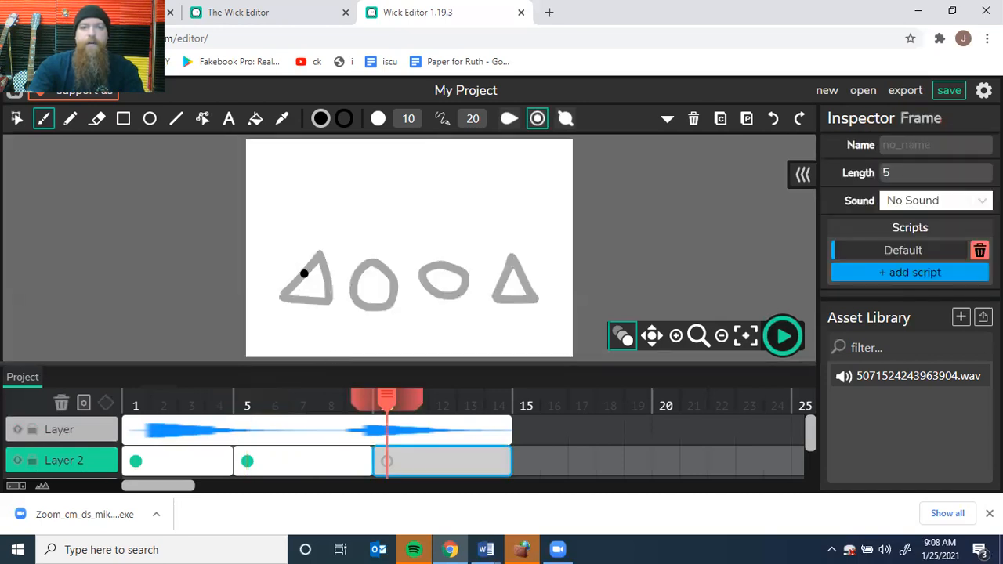
left_click_drag(291, 261, 328, 304)
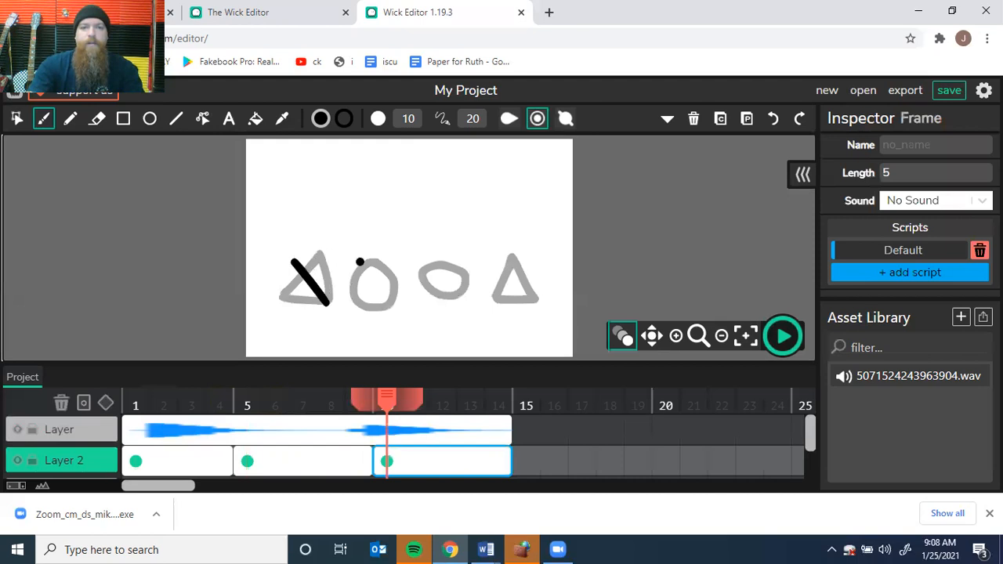
left_click_drag(332, 255, 291, 304)
left_click_drag(375, 259, 375, 304)
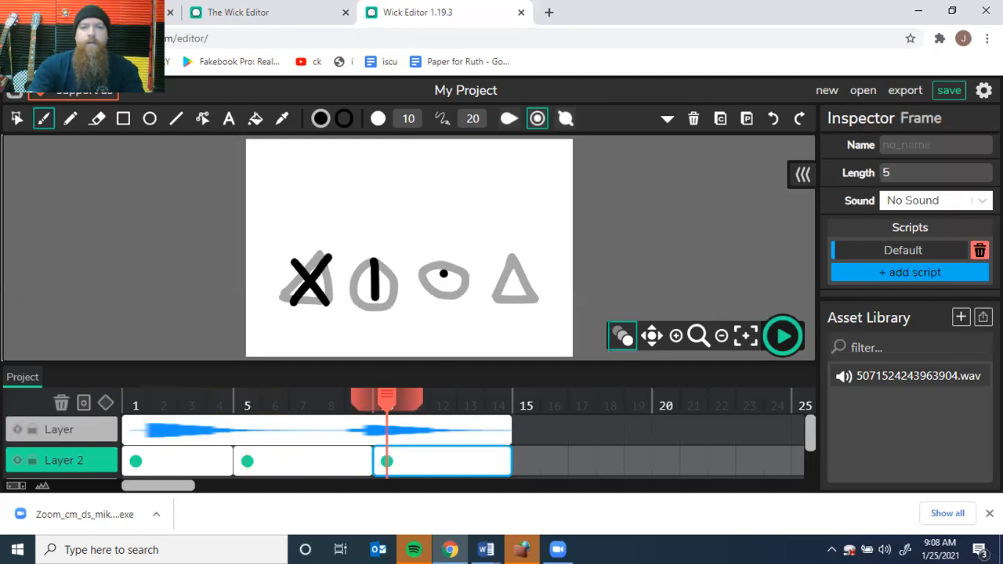
left_click_drag(442, 299, 443, 259)
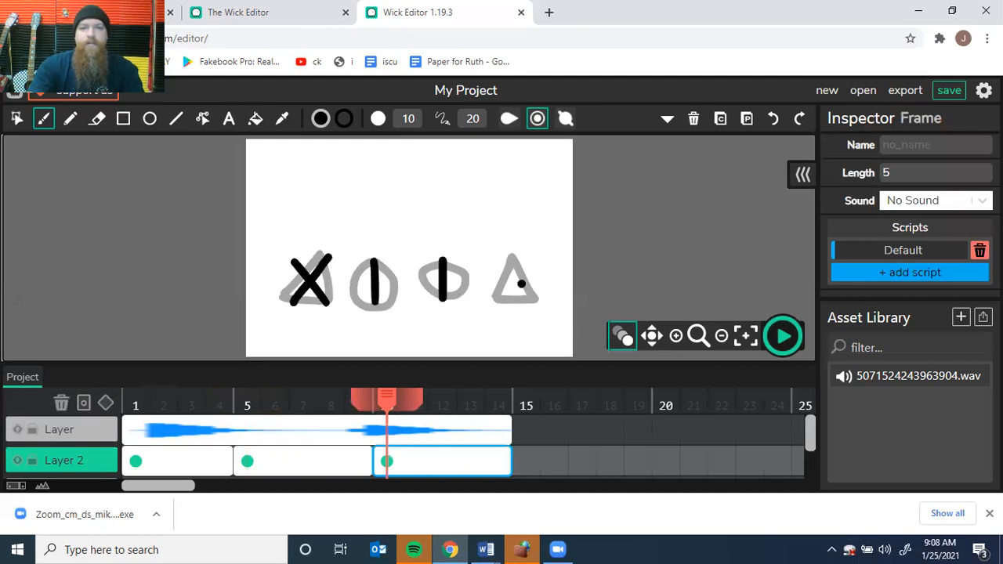
left_click_drag(517, 280, 536, 306)
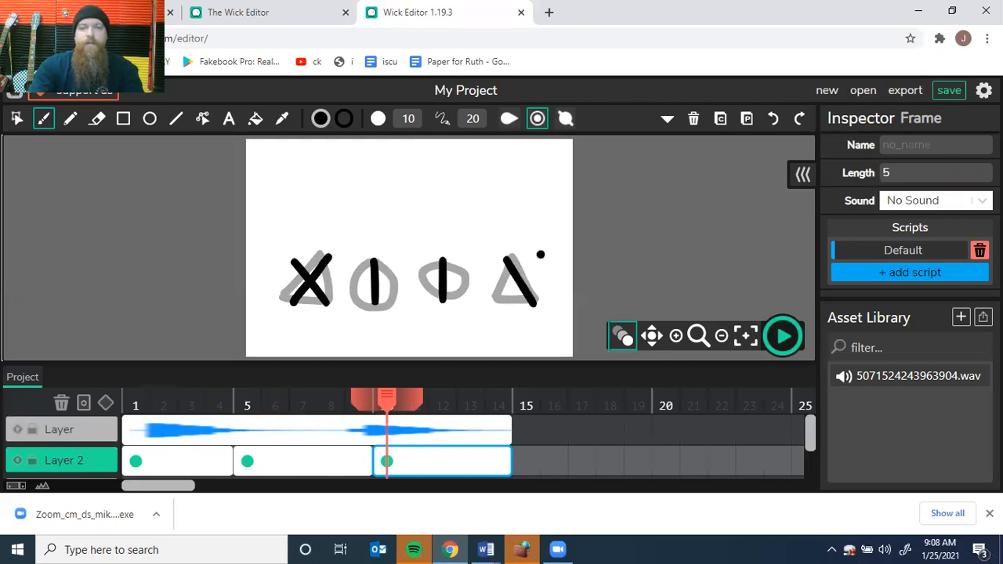
left_click_drag(540, 255, 502, 302)
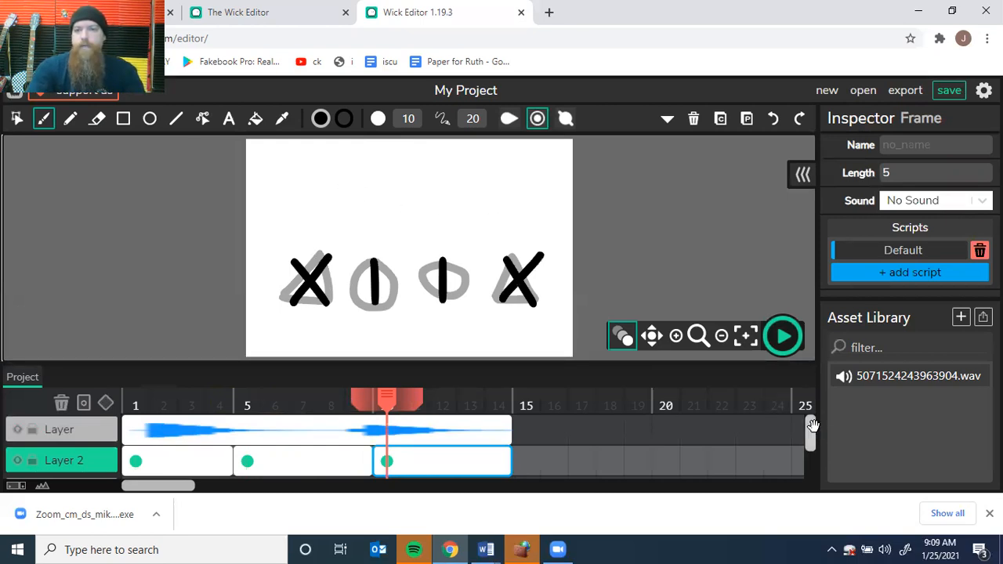
- Make Layer 3 active and fill it with fourteen consecutive one-frame blank frames, from frame 1 to 14
left_click_drag(809, 424, 809, 441)
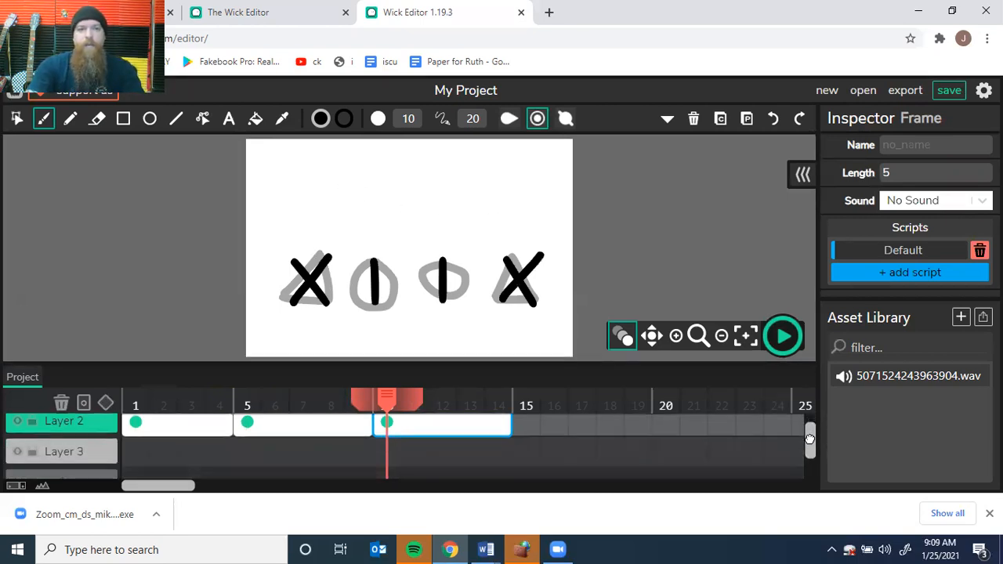
left_click(72, 456)
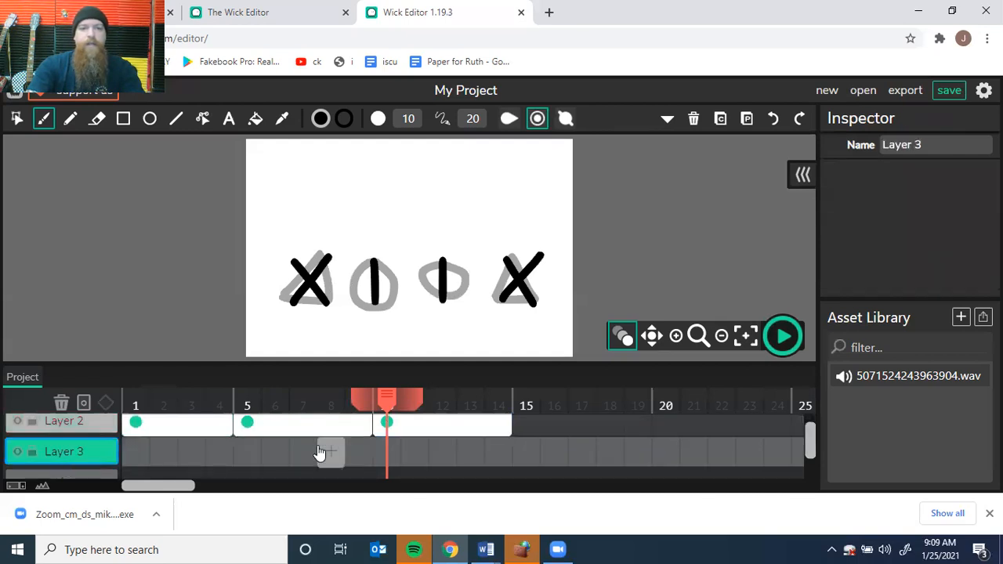
mouse_move(809, 438)
left_mouse_down()
mouse_move(809, 423)
mouse_move(810, 435)
left_mouse_up()
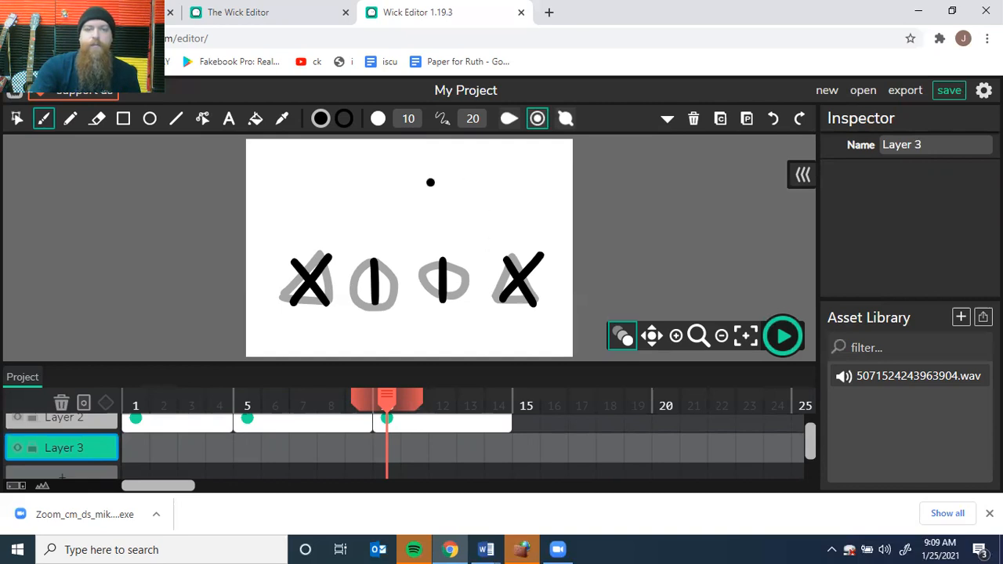
left_click(136, 445)
left_click(163, 448)
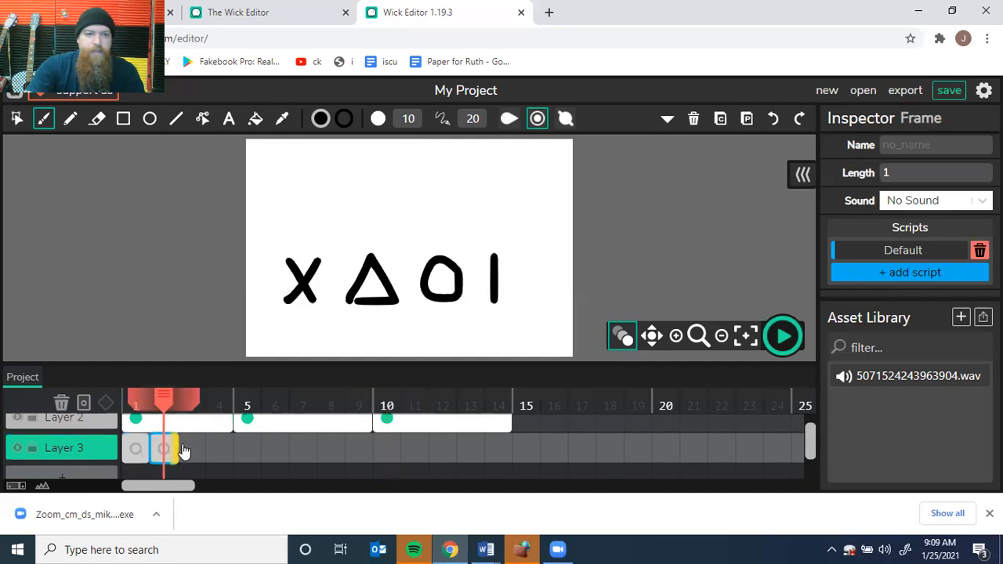
left_click(191, 447)
left_click(218, 448)
left_click(246, 447)
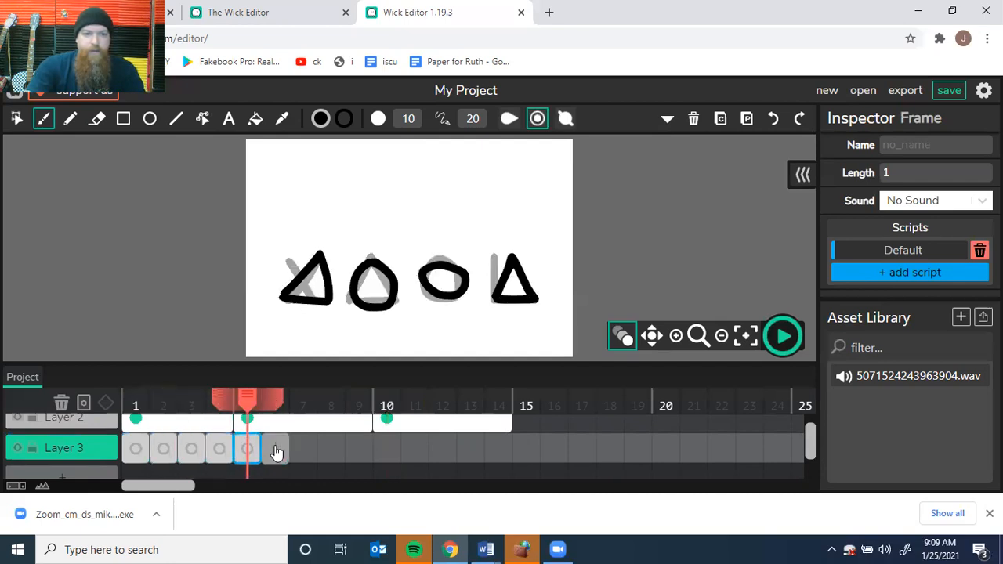
left_click(275, 447)
left_click(302, 447)
left_click(331, 448)
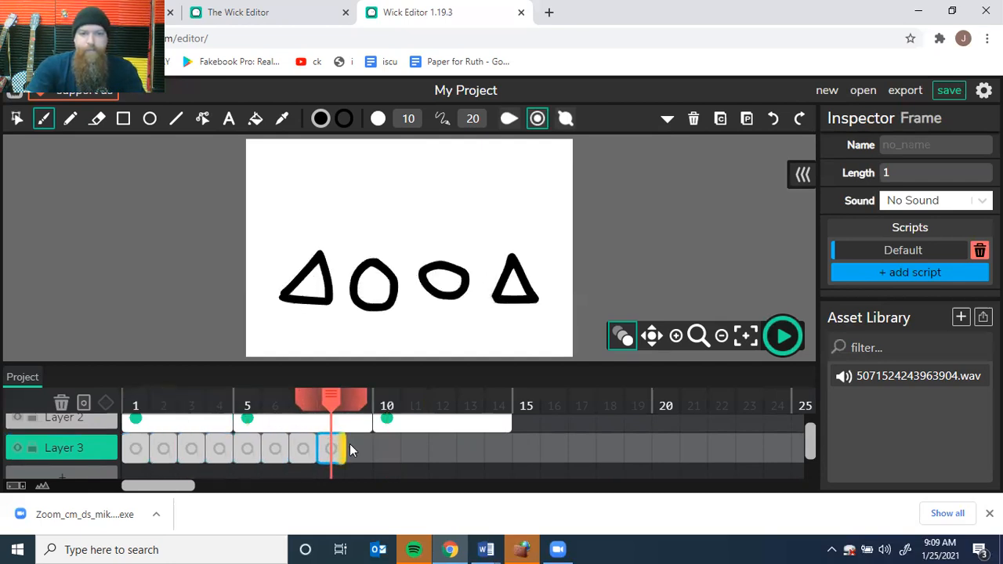
left_click(359, 448)
left_click(387, 447)
left_click(415, 447)
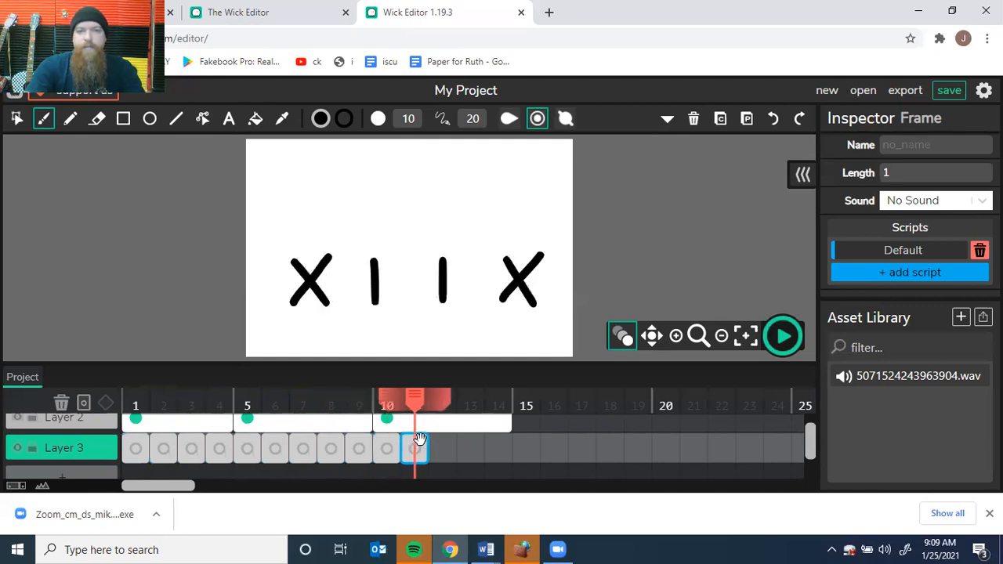
left_click(443, 447)
left_click(474, 447)
left_click(499, 448)
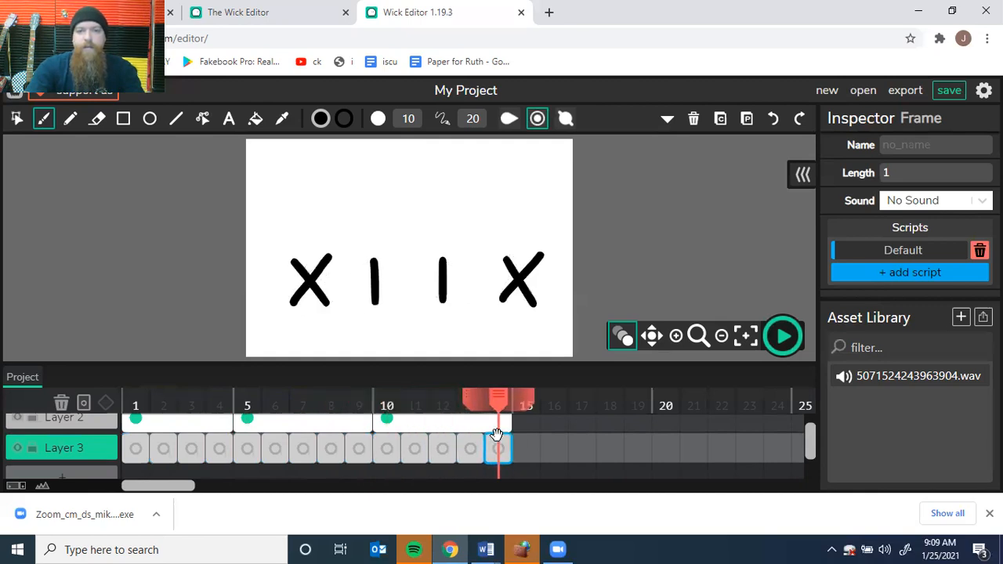
- On Layer 3's frames 1 to 4, brush one dot per frame above the X, triangle, circle and vertical line in turn
scroll(807, 435, "up", 1)
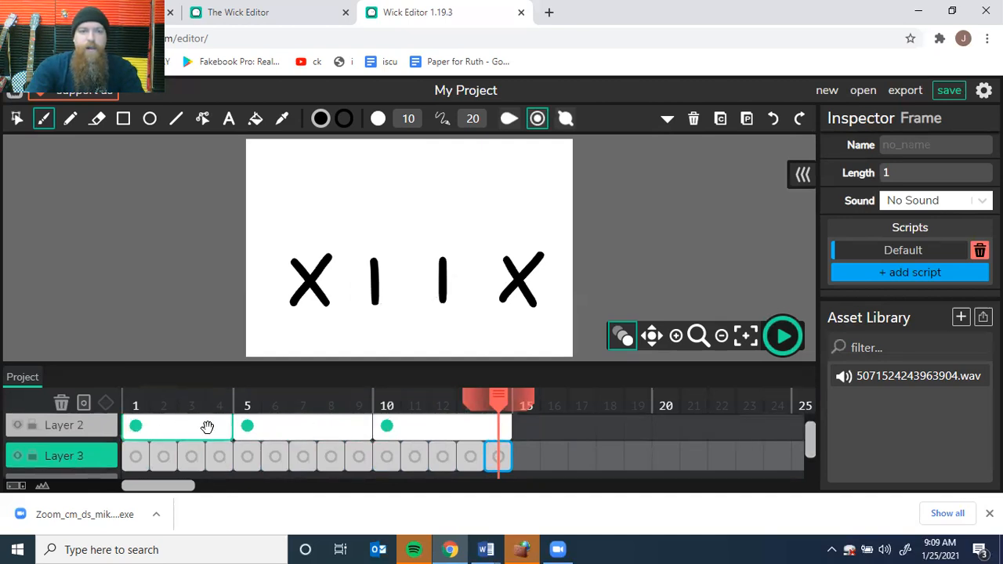
left_click(137, 425)
left_click_drag(224, 425, 240, 425)
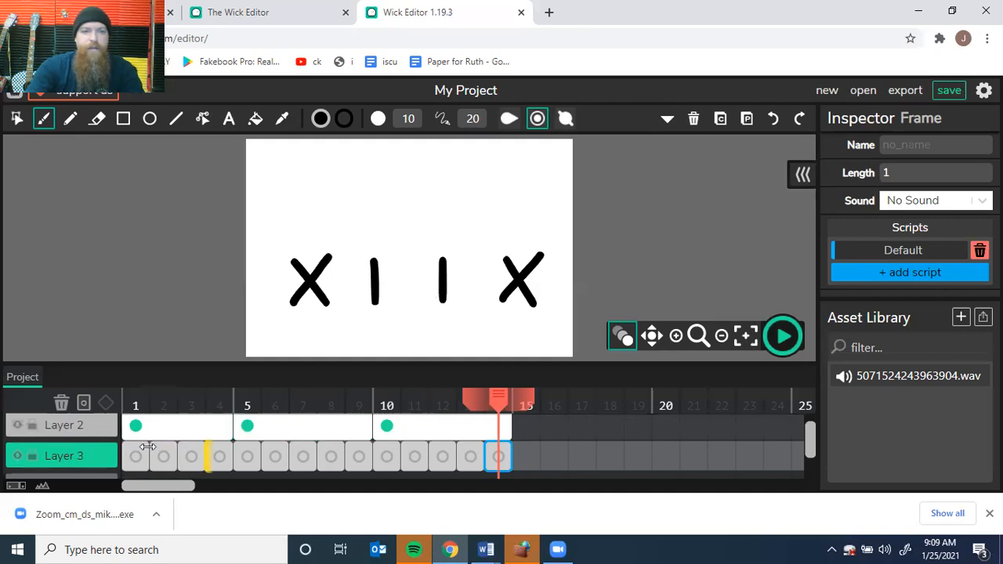
left_click(133, 401)
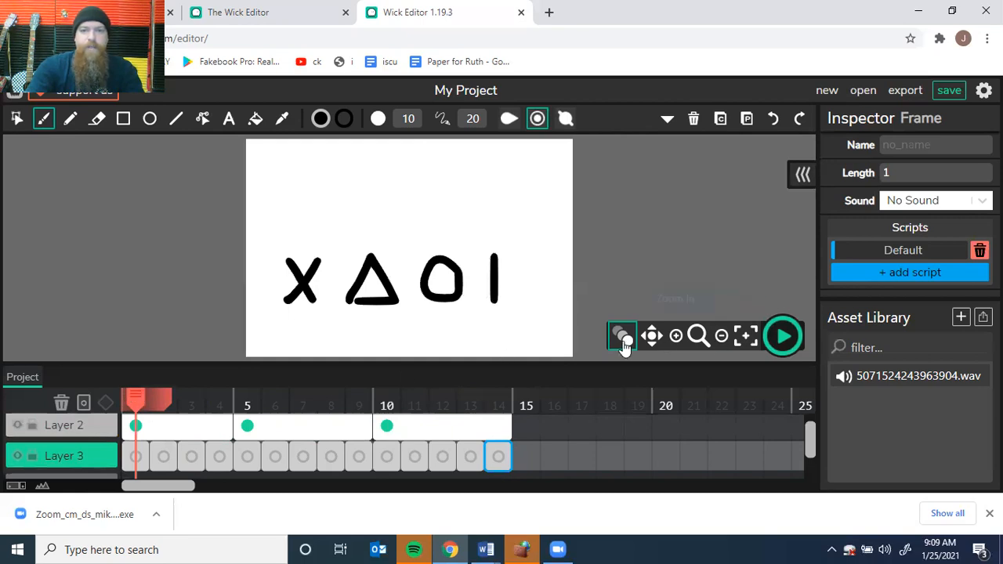
left_click(133, 456)
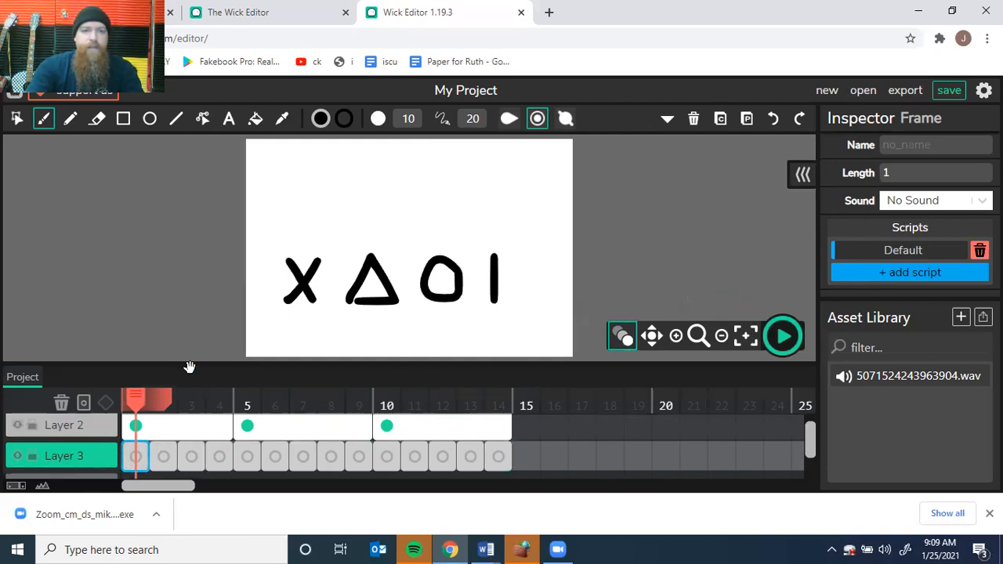
left_click(301, 227)
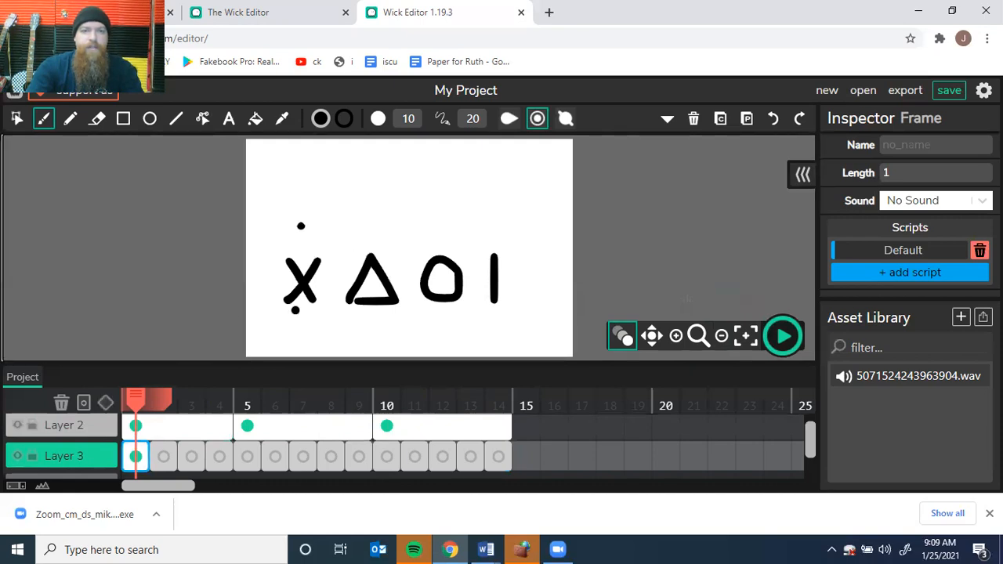
left_click(163, 456)
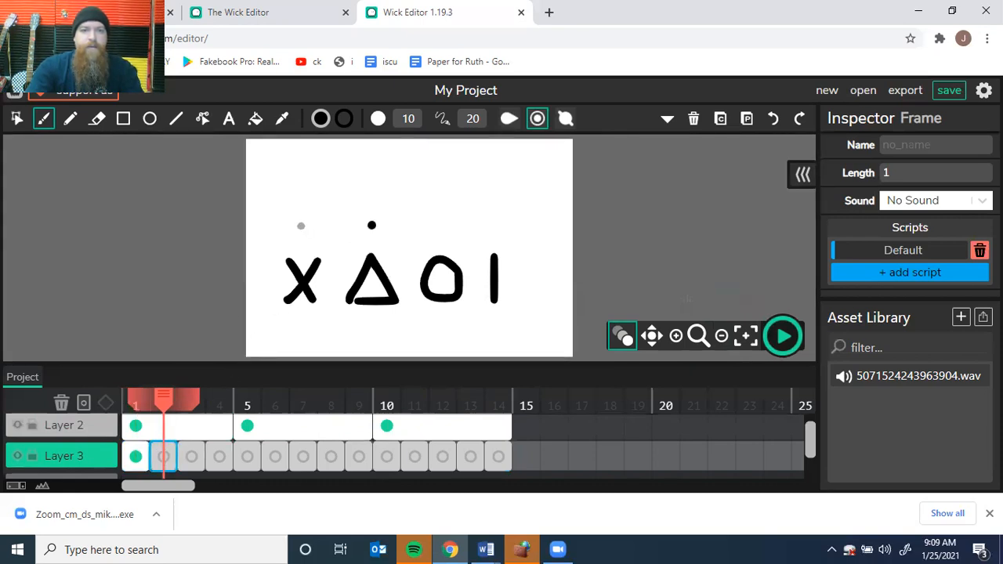
left_click(371, 225)
left_click(192, 457)
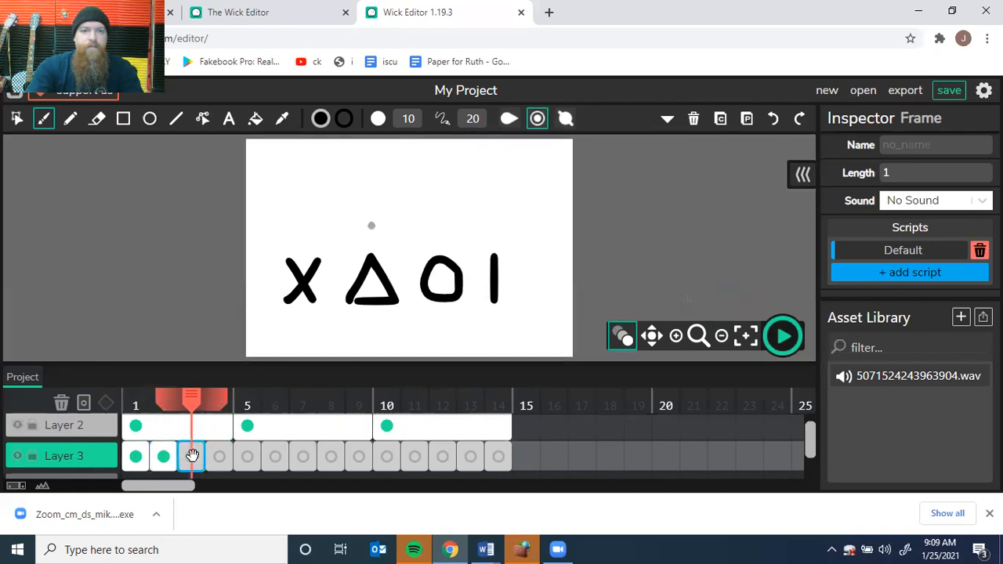
left_click(435, 226)
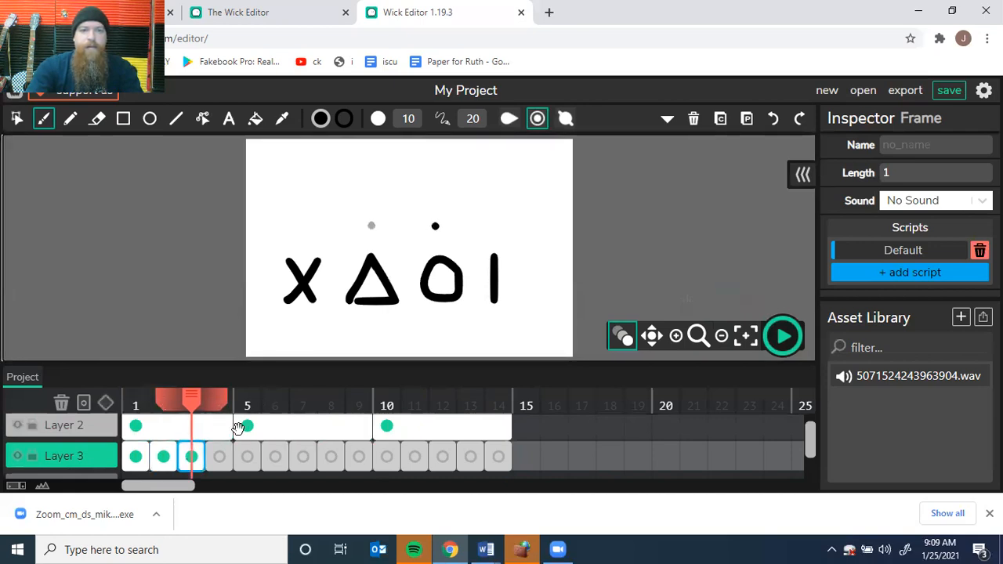
left_click(219, 456)
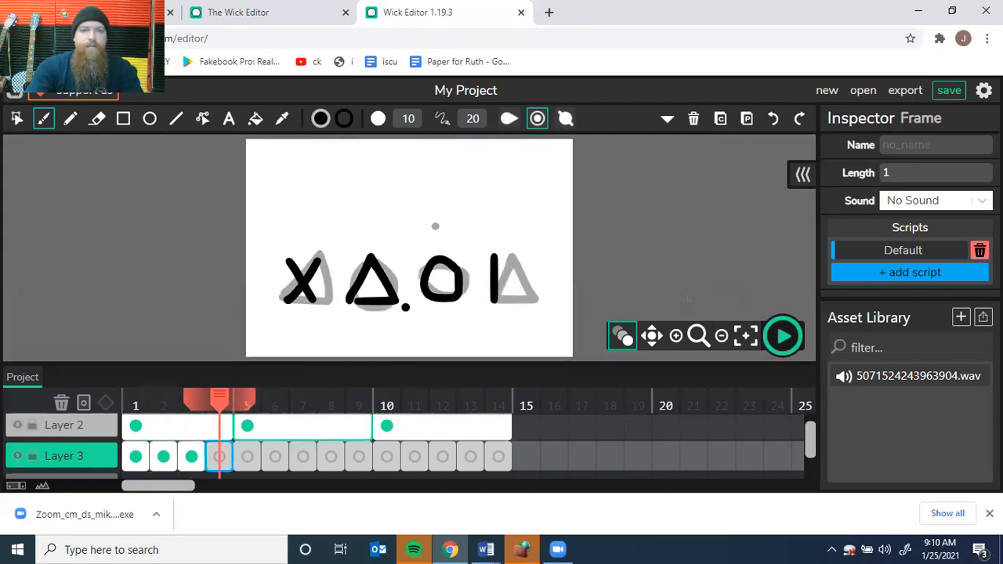
left_click(491, 226)
- On Layer 3's frames 5 to 9, brush one dot per frame above each of the four shapes in turn, returning to the first triangle
left_click(246, 454)
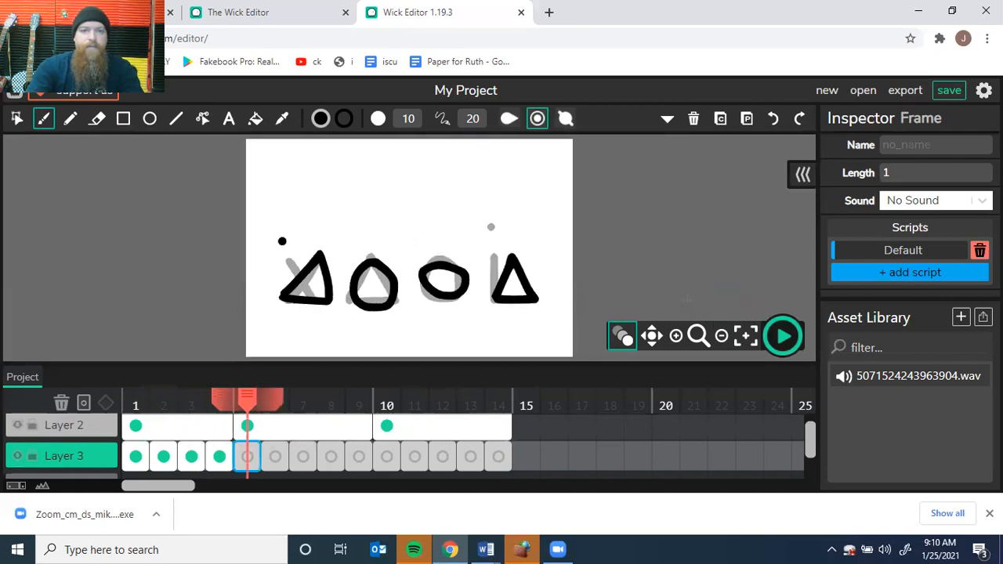
left_click(319, 224)
left_click(274, 456)
left_click(367, 224)
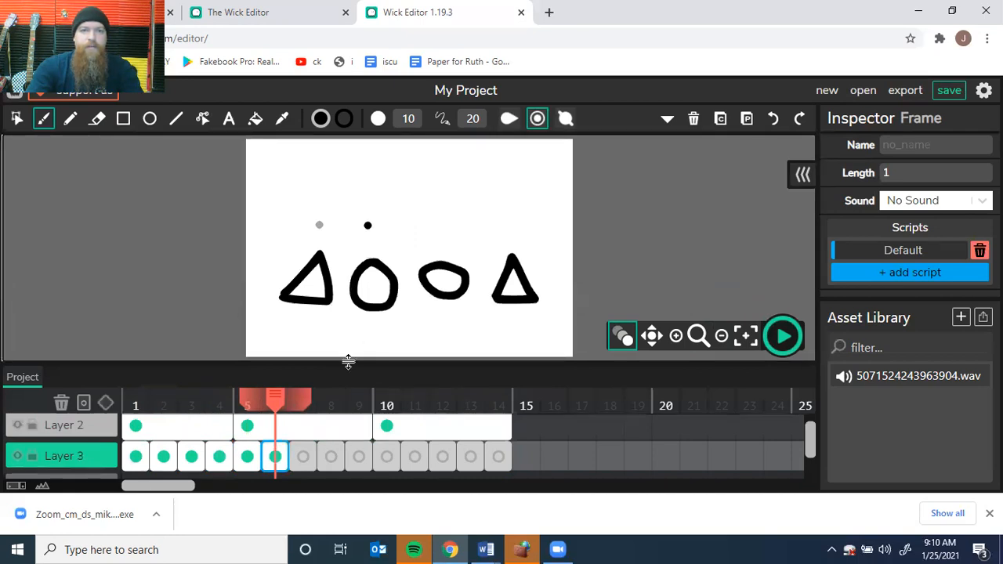
left_click(304, 454)
left_click(436, 228)
left_click(330, 456)
left_click(507, 234)
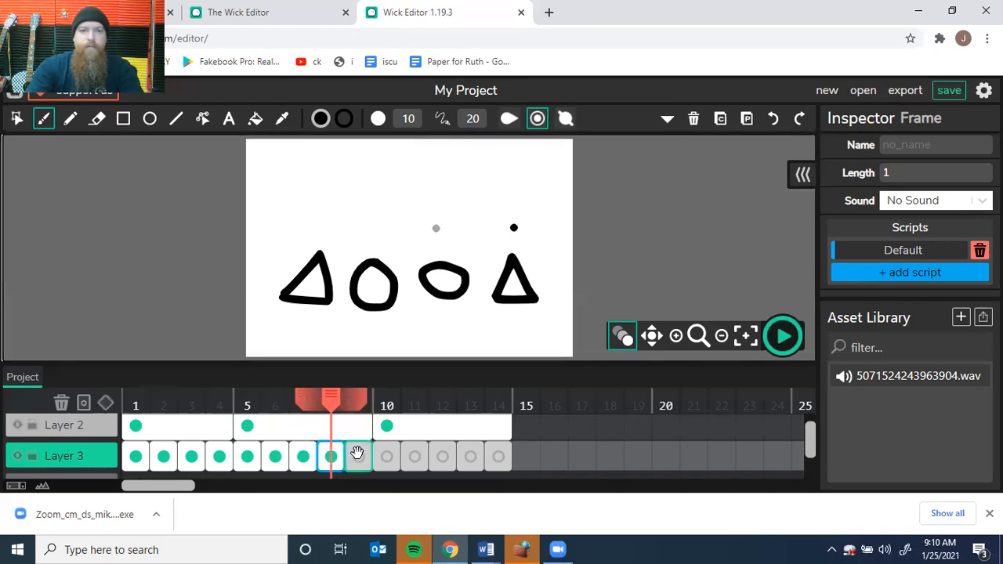
left_click(359, 456)
left_click(341, 235)
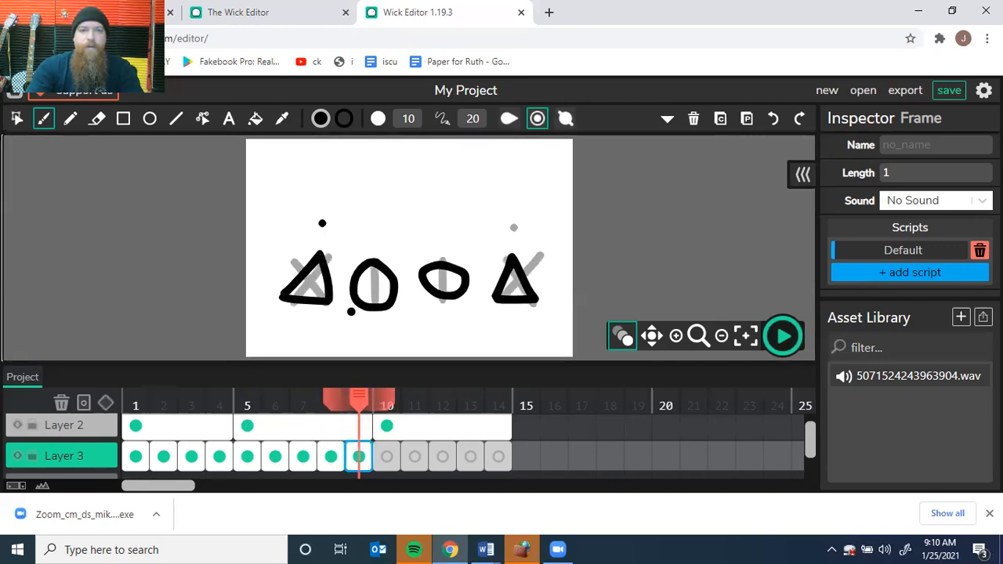
- On Layer 3's frames 10 to 14, brush one dot per frame above the second, third, fourth, first and second shapes
left_click(386, 456)
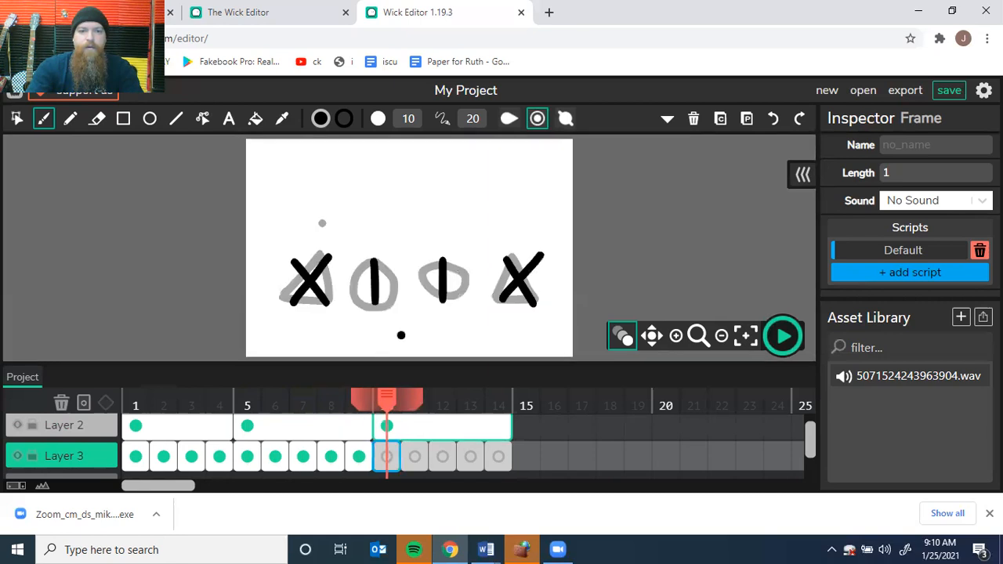
left_click(374, 223)
left_click(415, 456)
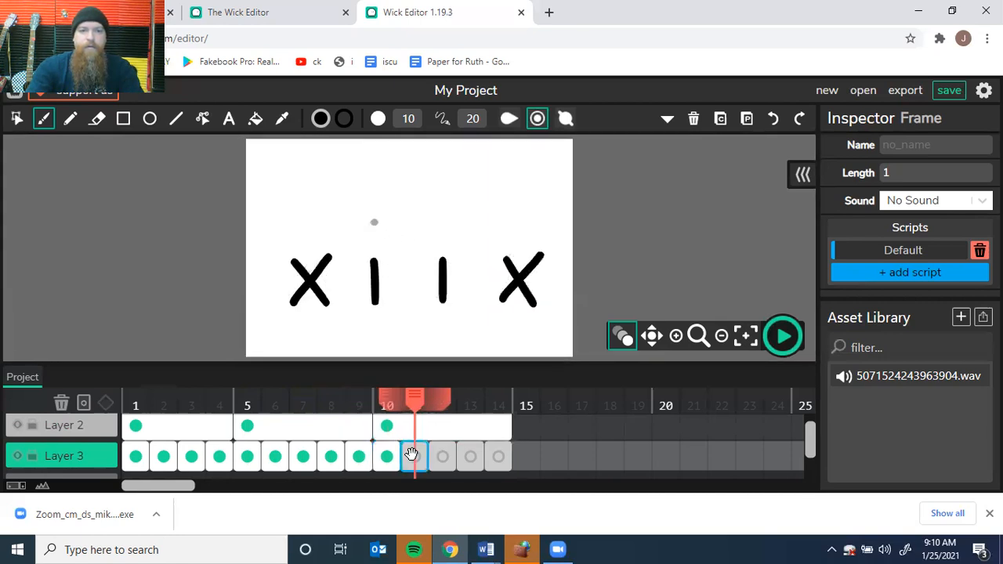
left_click(442, 226)
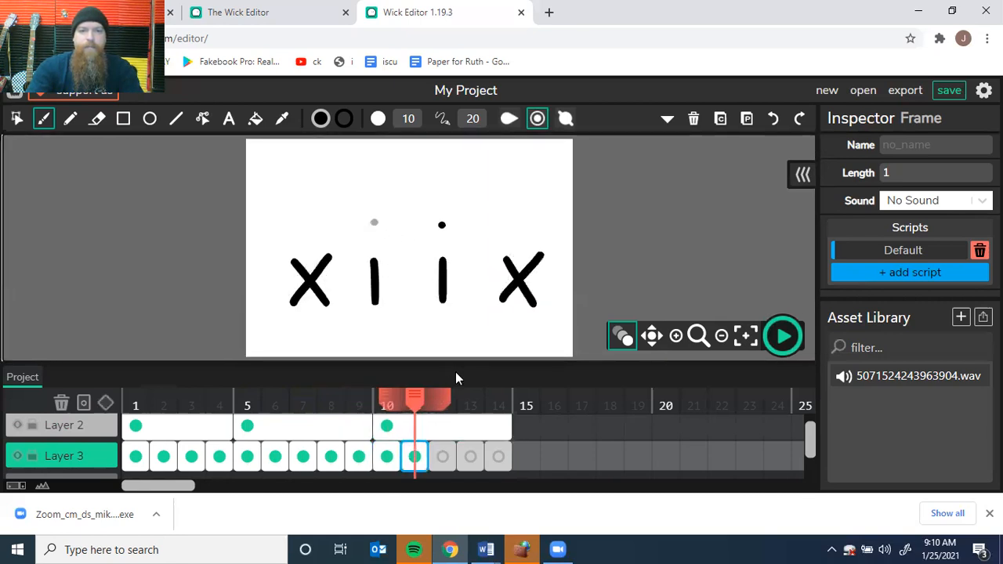
left_click(442, 456)
left_click(533, 225)
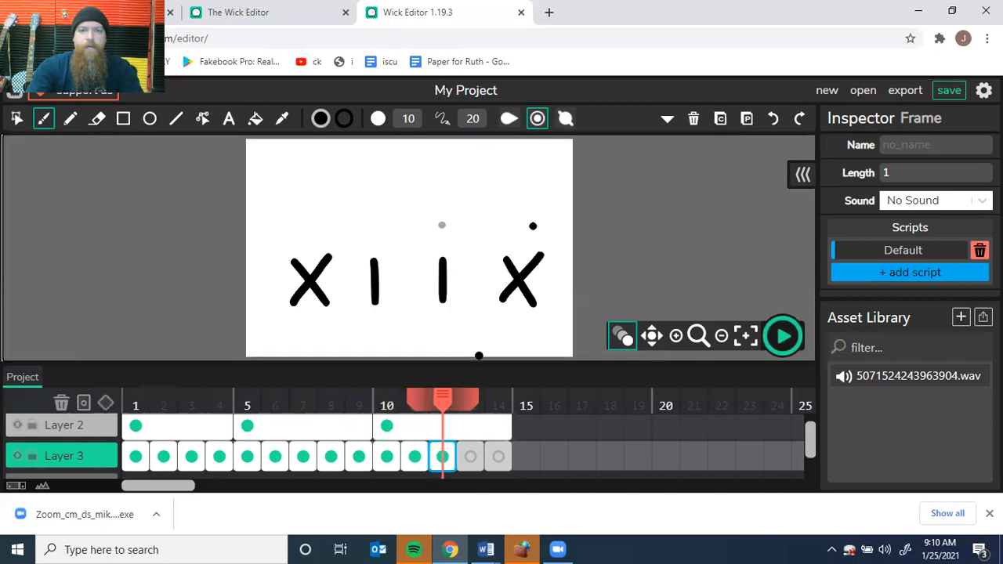
left_click(470, 457)
left_click(309, 219)
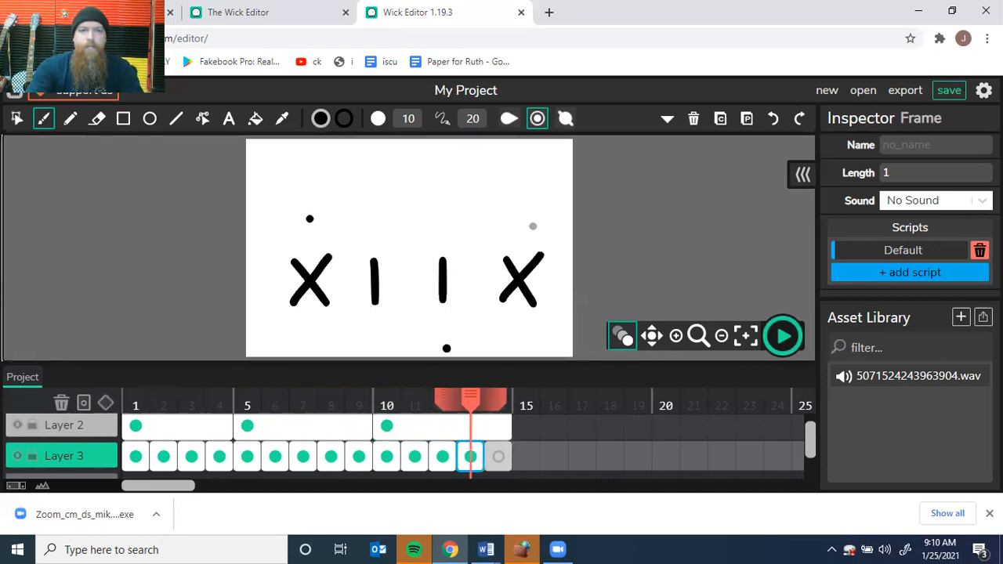
left_click(498, 456)
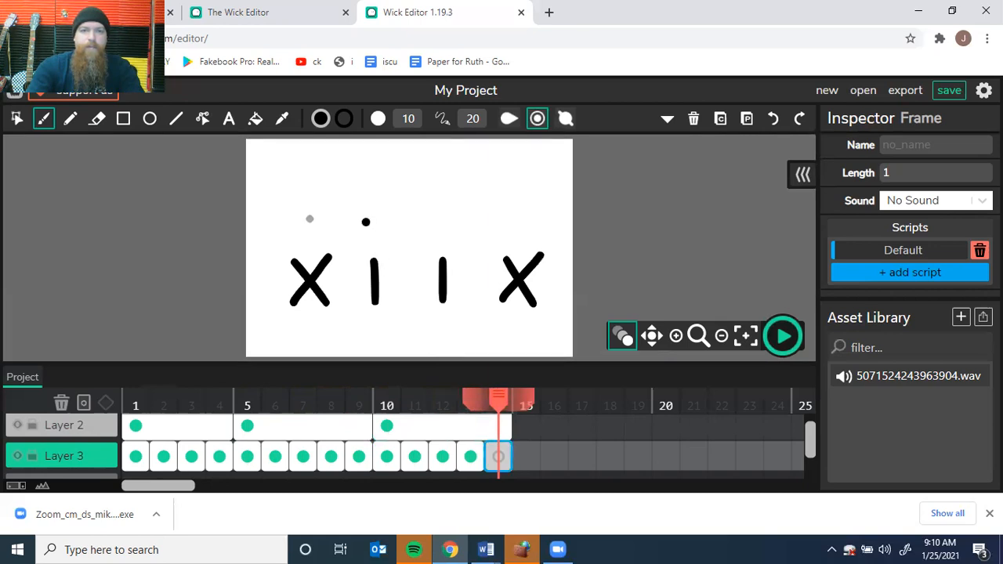
left_click(365, 222)
- Return the playhead to frame 1 and preview the animation with its sound
left_click_drag(500, 398, 136, 398)
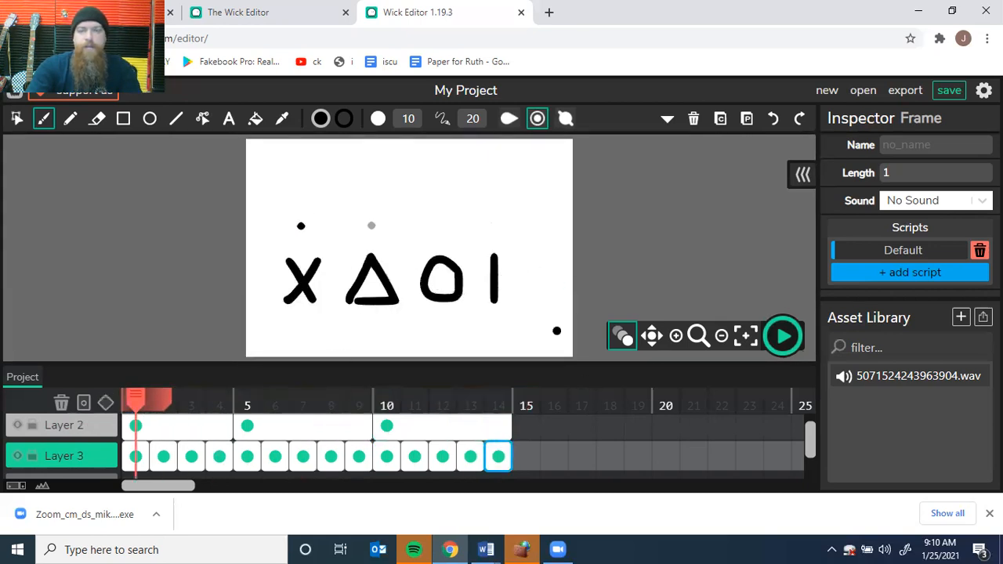
left_click(786, 336)
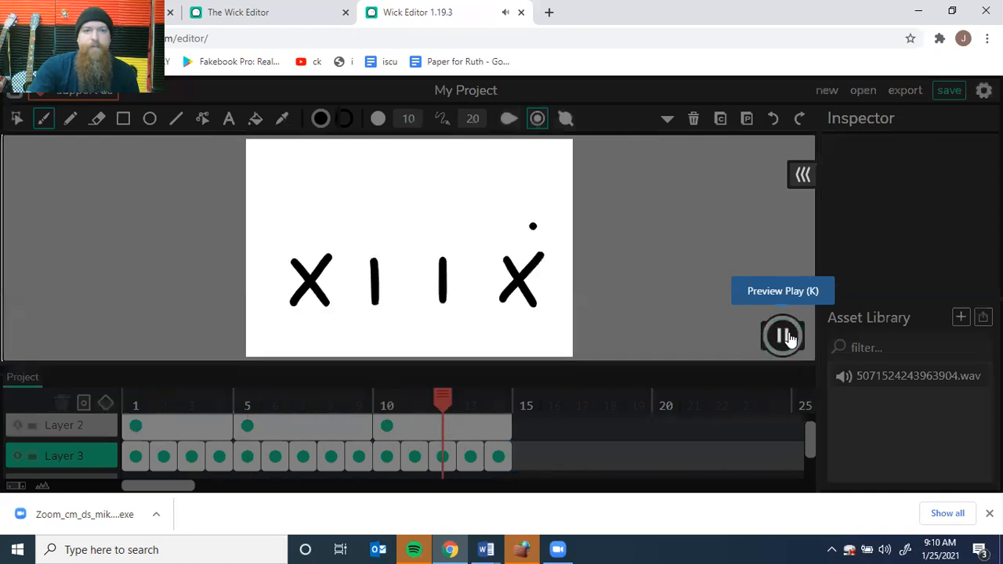
- Stop the preview and set the project's framerate to 2 FPS
left_click(786, 336)
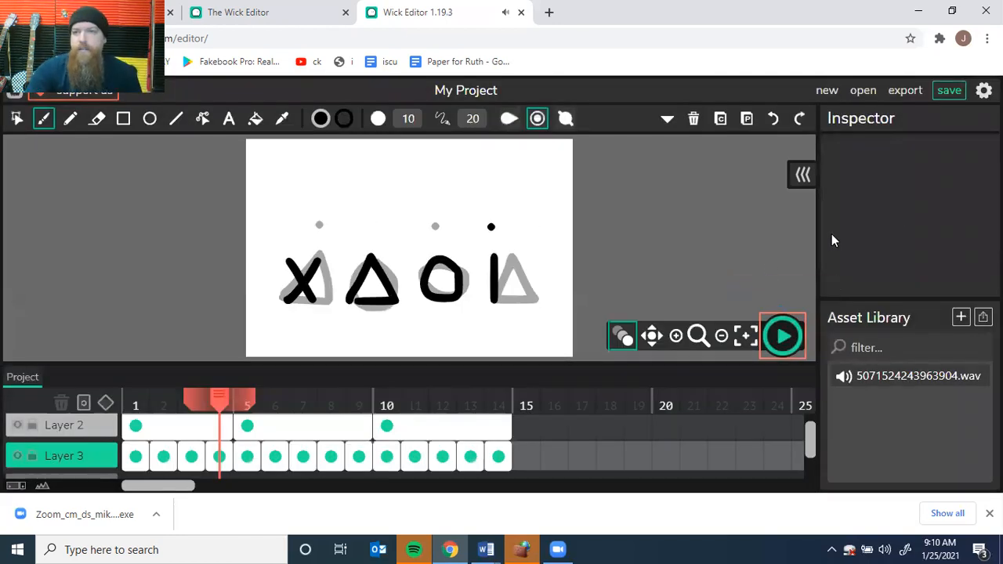
left_click(984, 90)
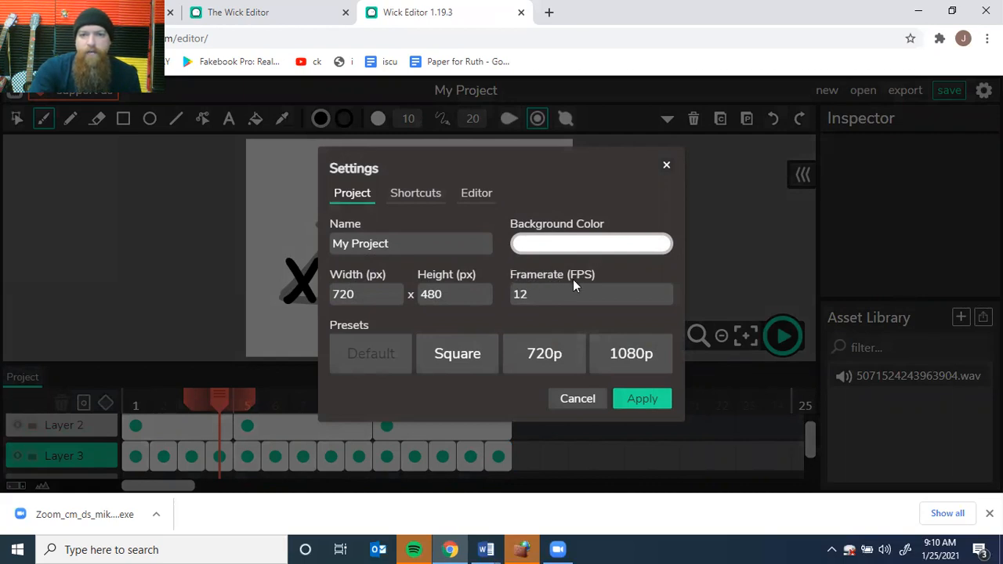
left_click(532, 296)
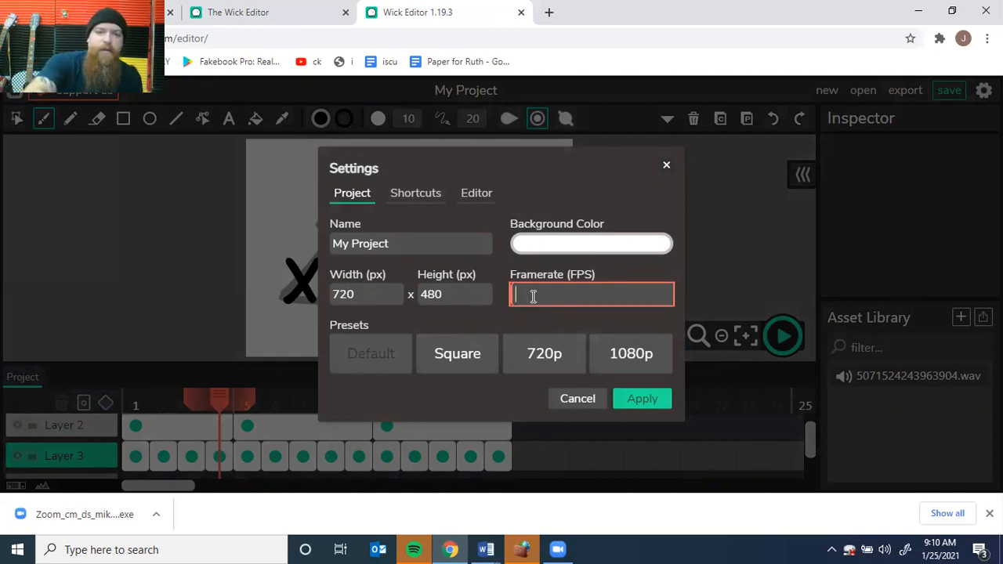
left_click(638, 401)
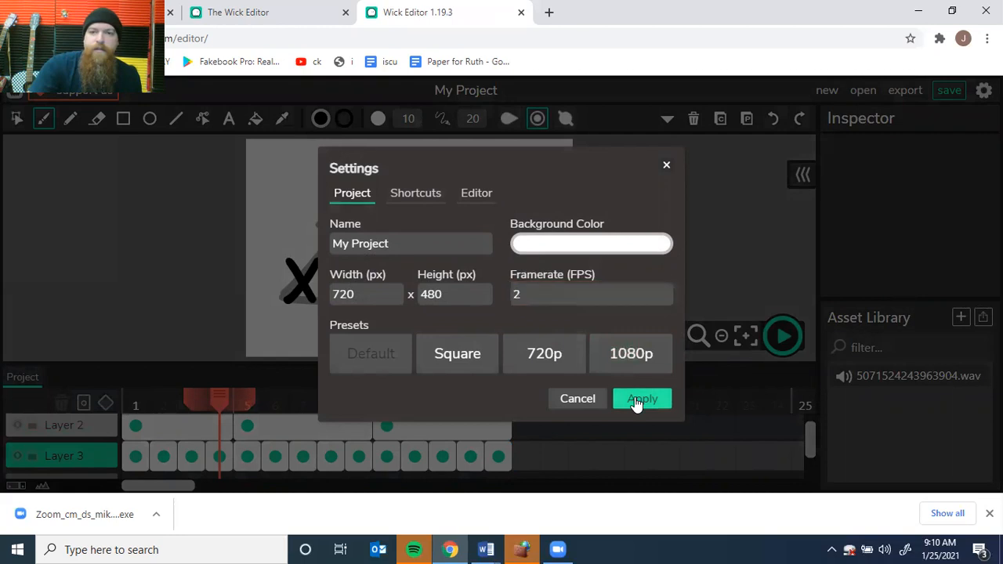
- Preview the animation with its sound, stop playback, and check the sound waveform on the first layer of the timeline
left_click(782, 336)
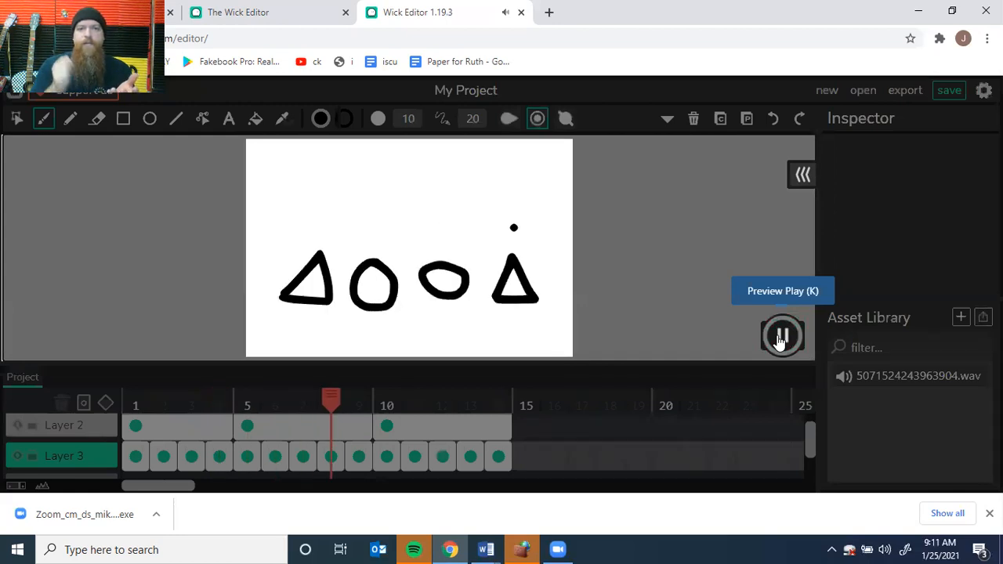
left_click(780, 339)
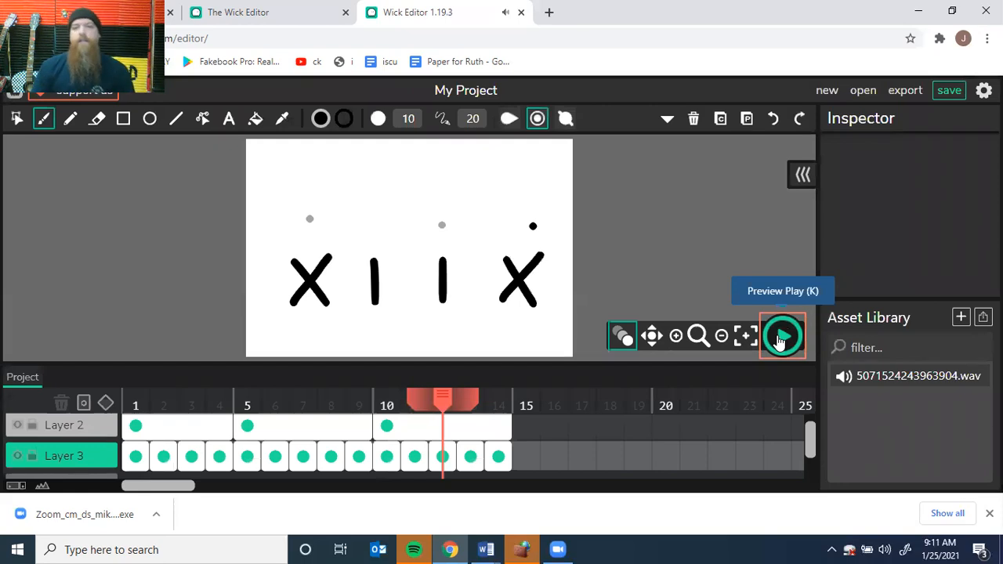
left_click_drag(811, 438, 812, 439)
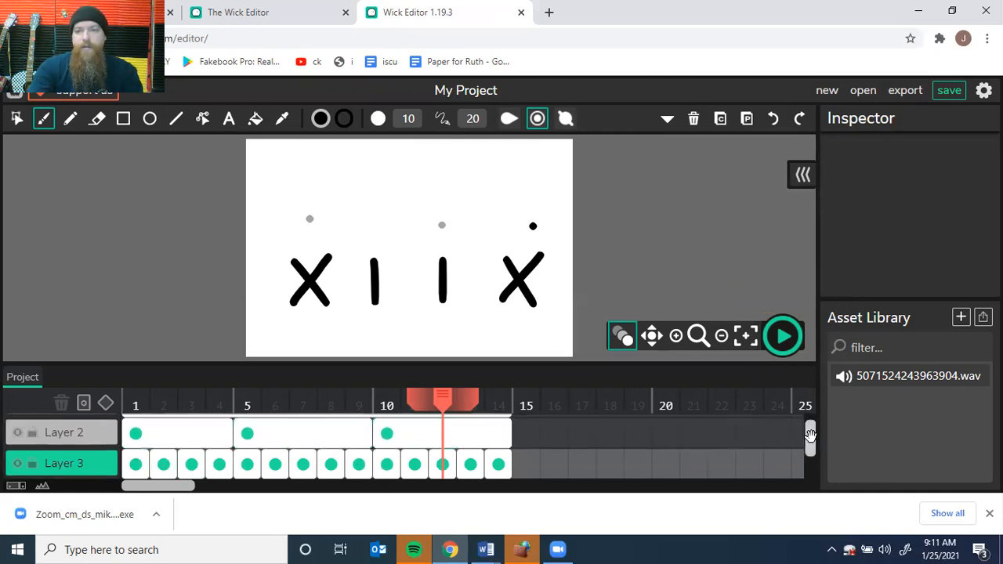
left_click_drag(811, 431, 813, 420)
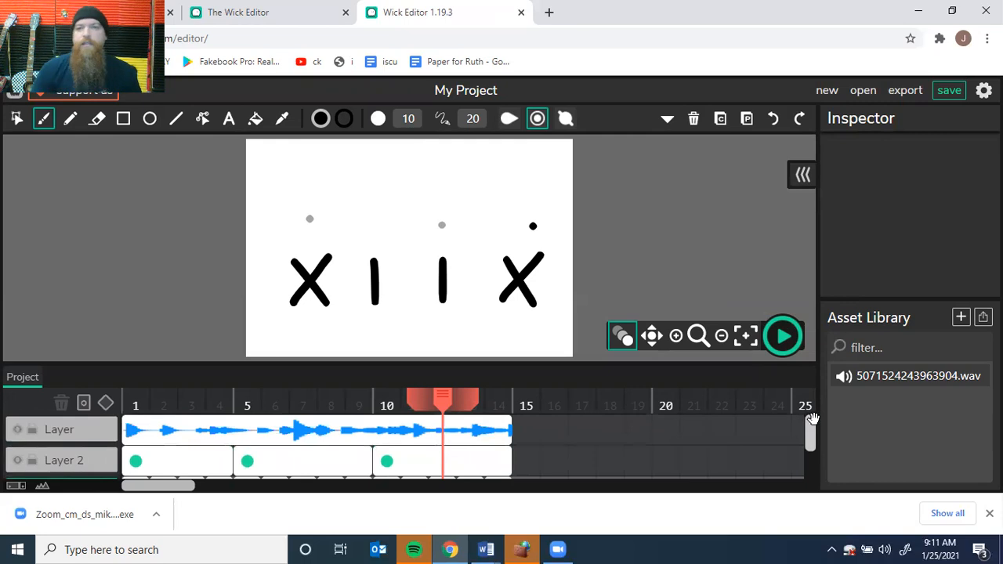